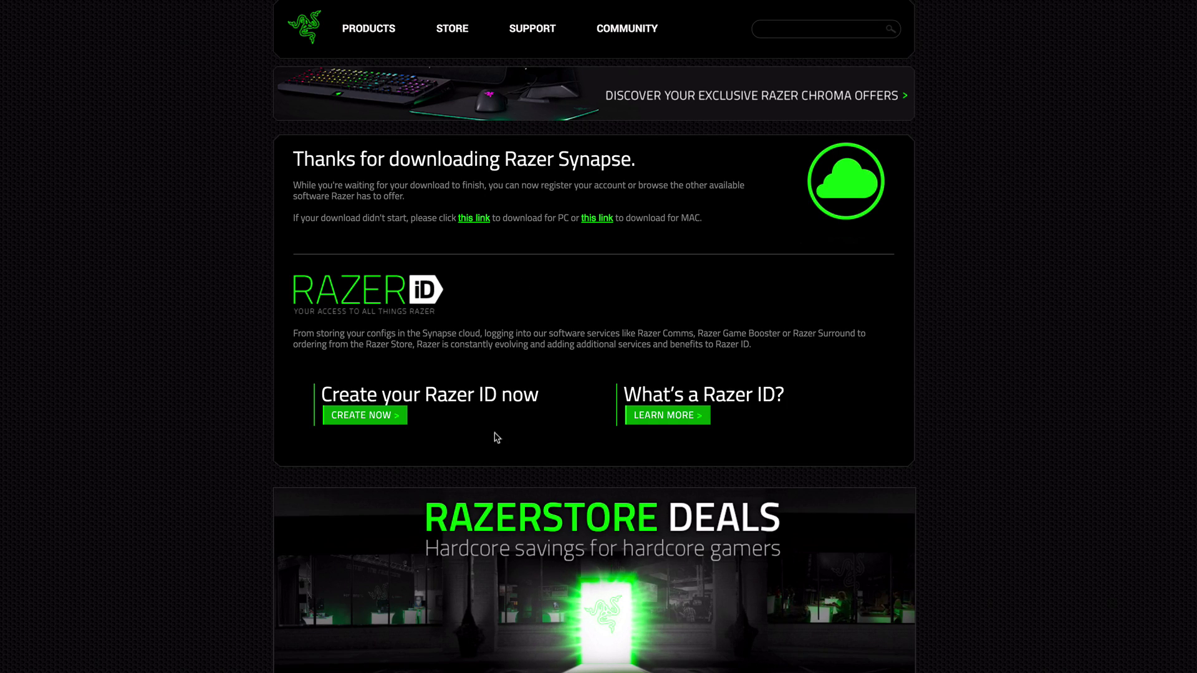
Step: Choose CREATE NOW on the download-thanks page to reach the 'Create your Razer ID' sign-up form
click(379, 423)
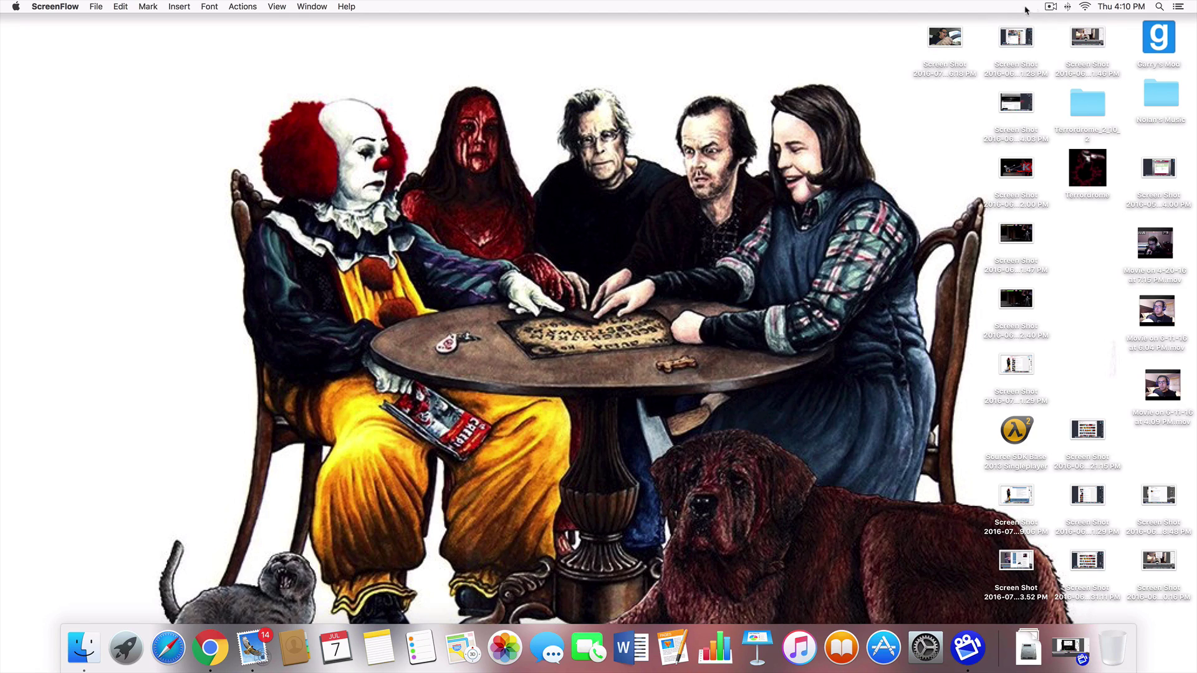
Step: Open the downloaded Razer Synapse disk image and launch Razer Synapse.pkg
click(1029, 651)
click(1028, 596)
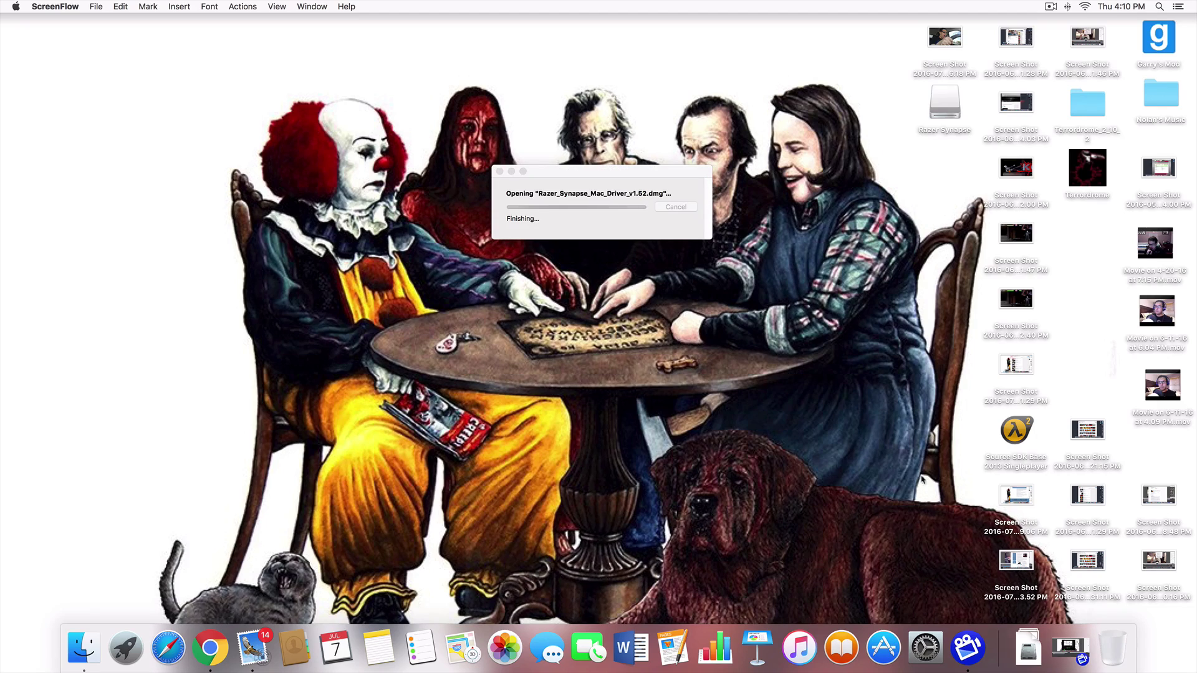
double_click(539, 119)
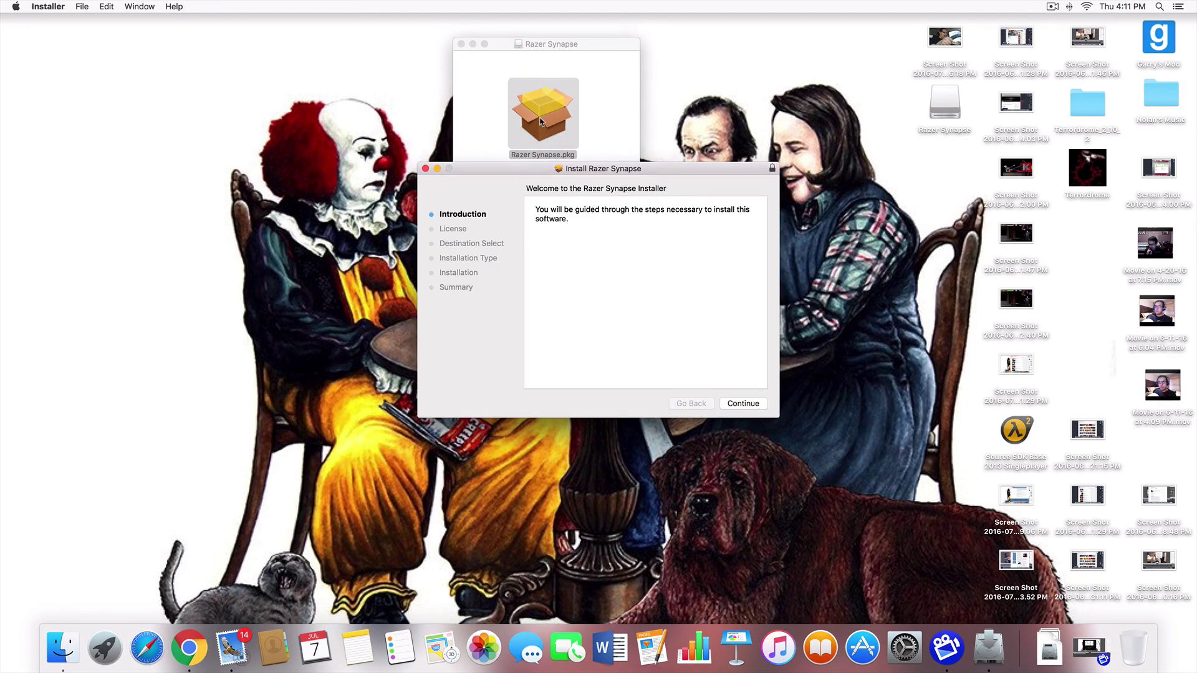
Step: Accept the Razer license and run the standard installation despite the required restart
click(751, 408)
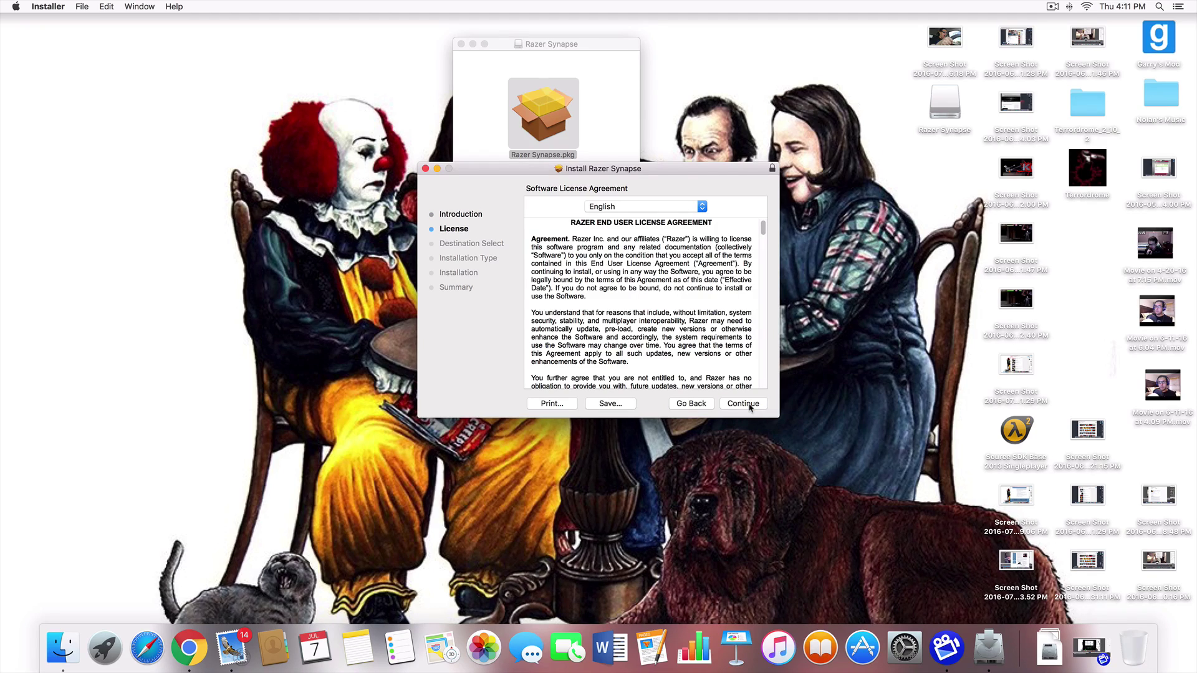
click(751, 408)
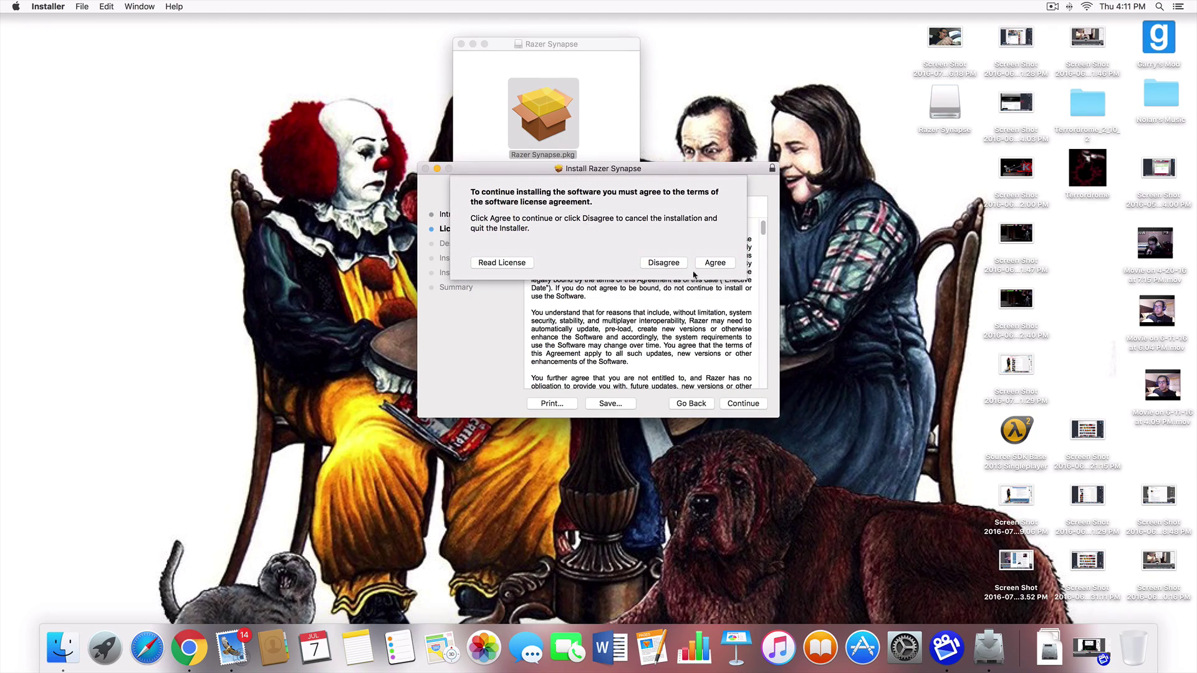
click(719, 264)
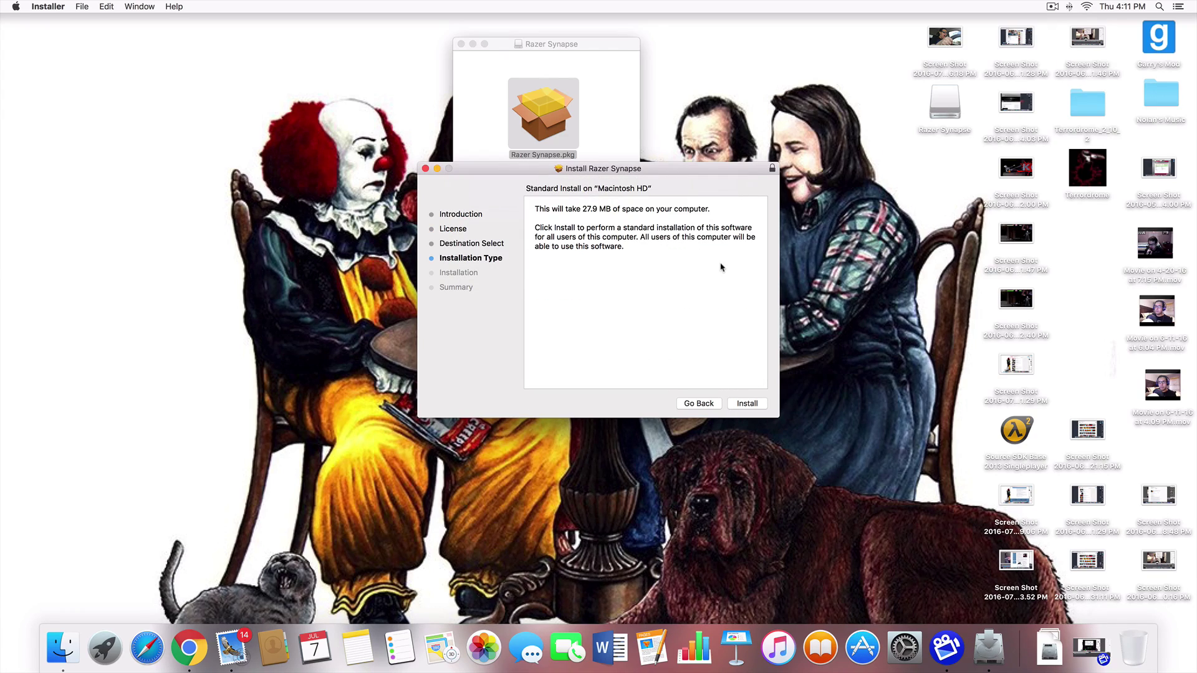
click(755, 404)
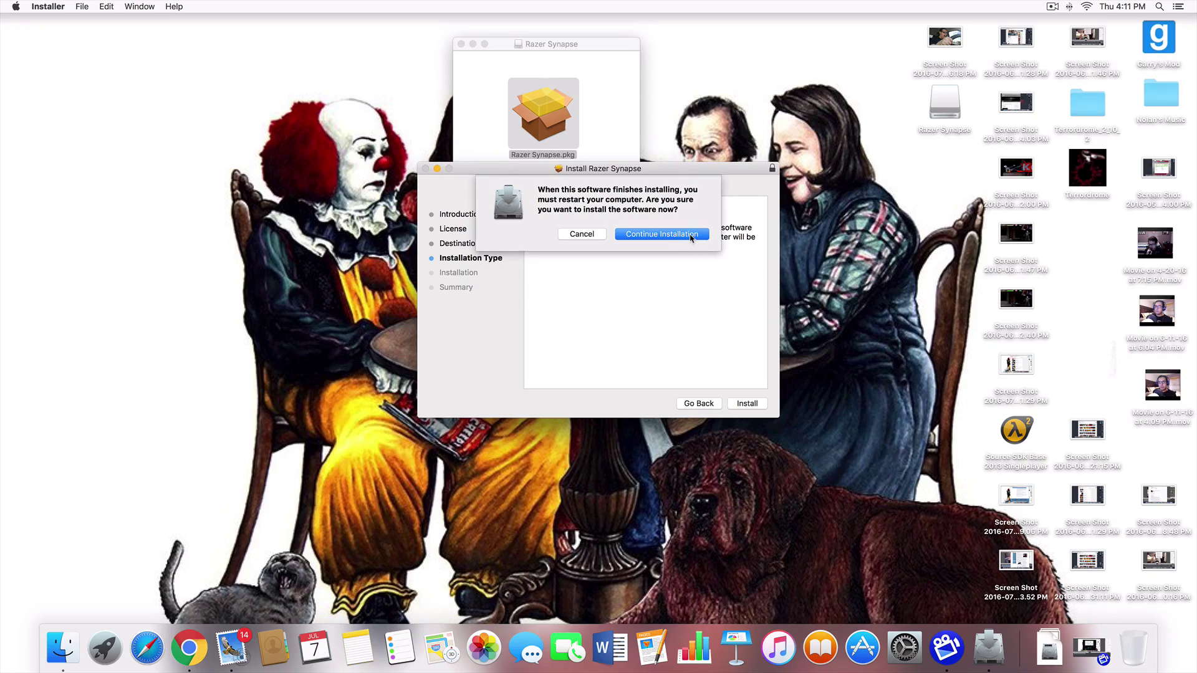
click(691, 235)
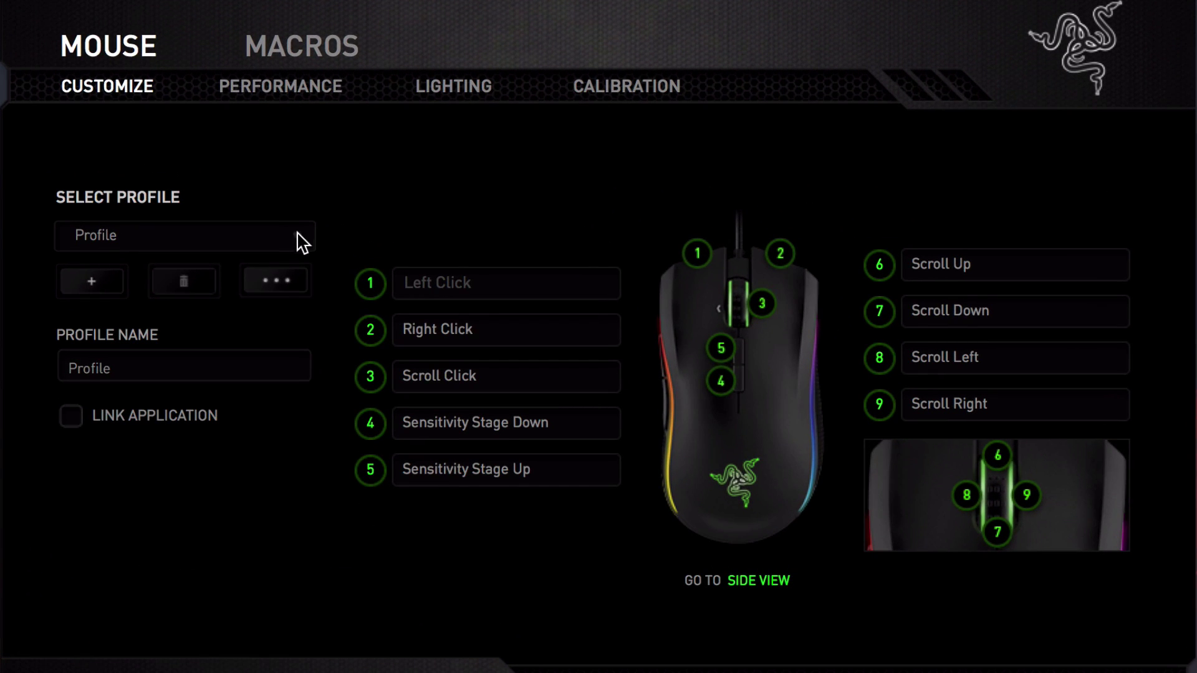
click(298, 234)
click(303, 233)
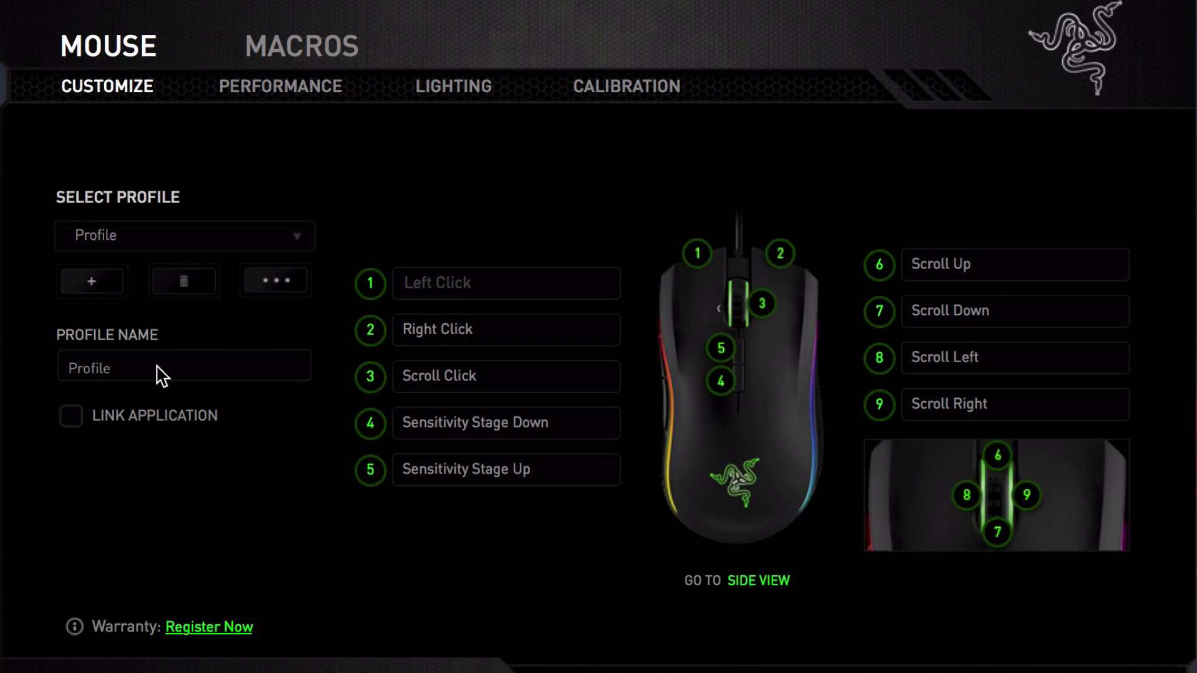
Step: Rename the default profile to 'NoLanding'
click(306, 249)
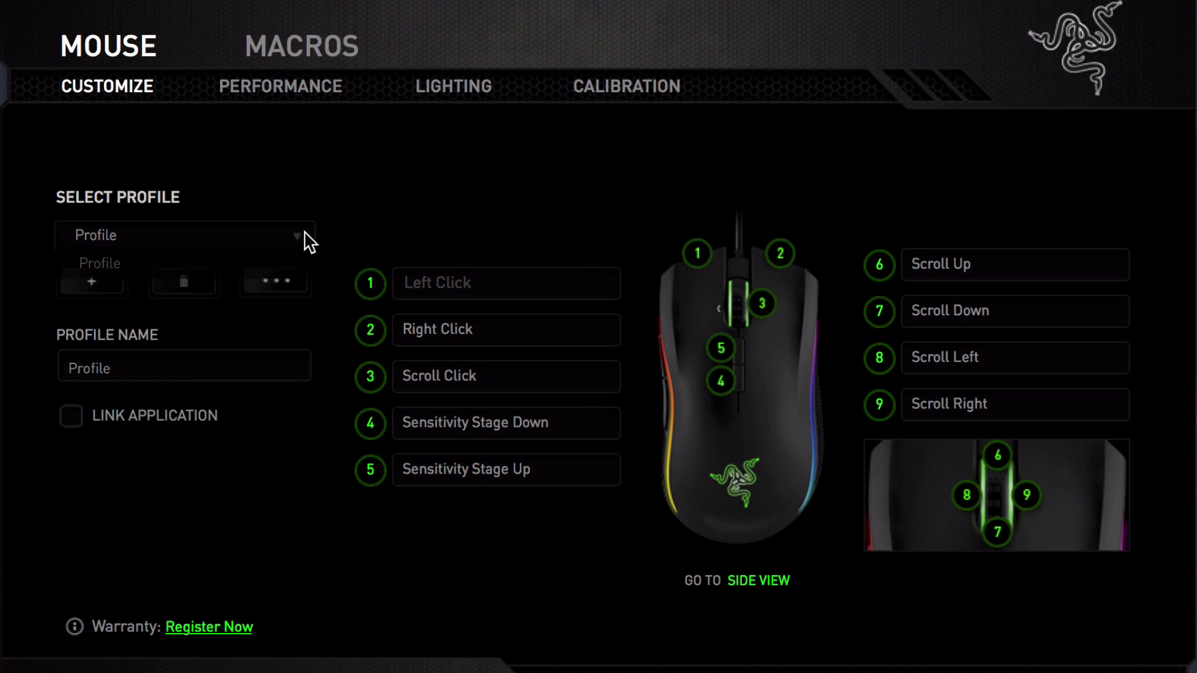
click(294, 262)
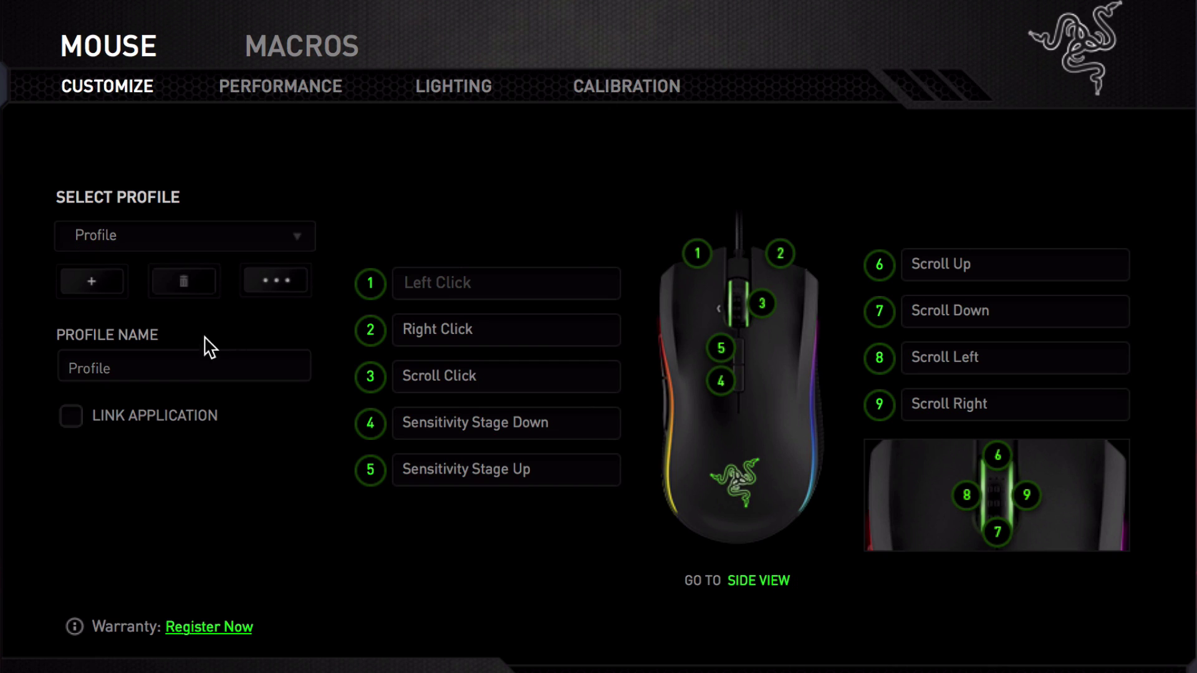
click(168, 369)
text(NoLanding)
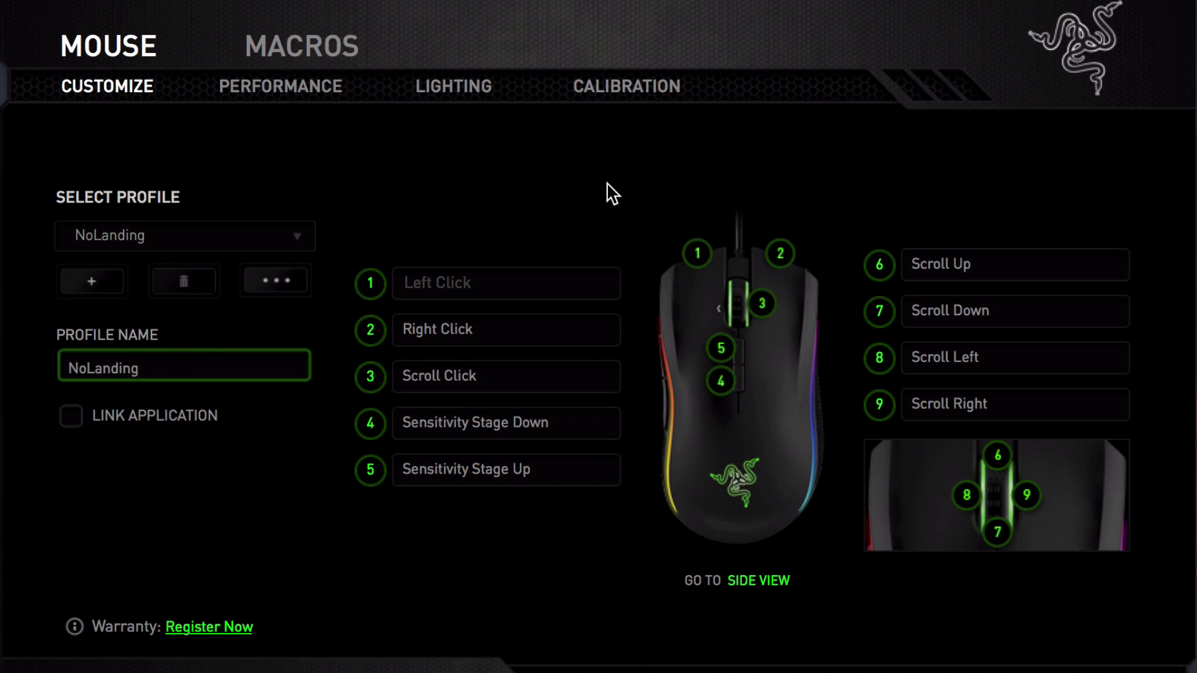
click(579, 218)
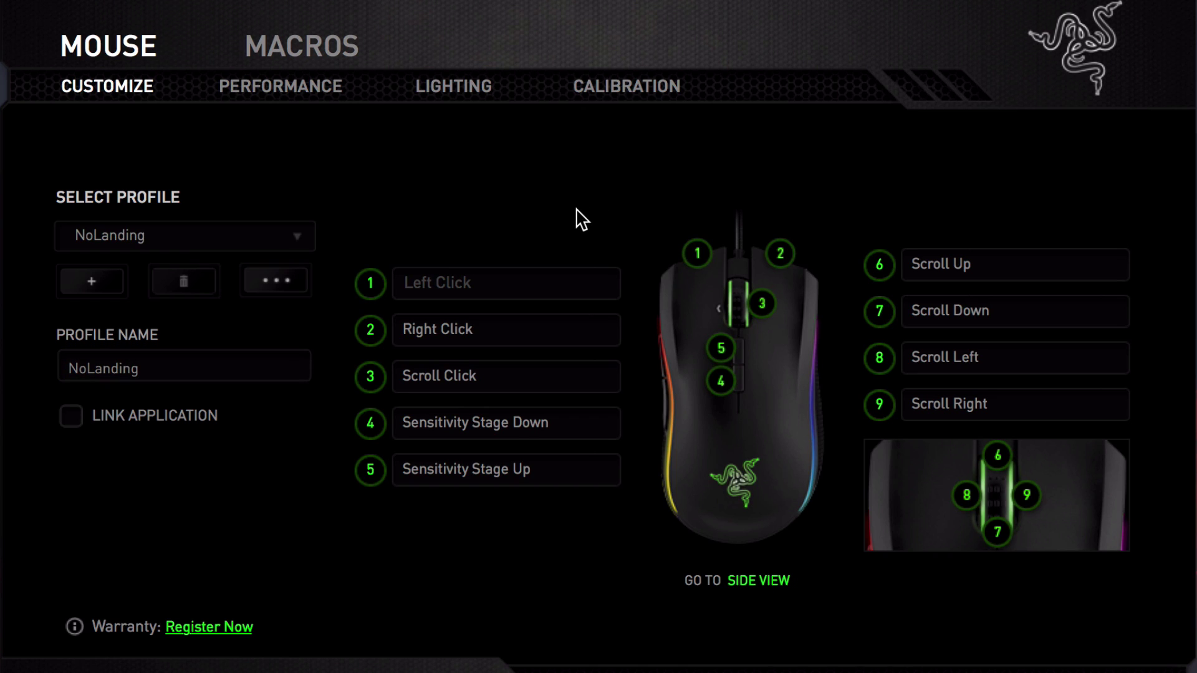
Step: Add a new profile 'Profile 1', then make NoLanding the active profile
click(91, 282)
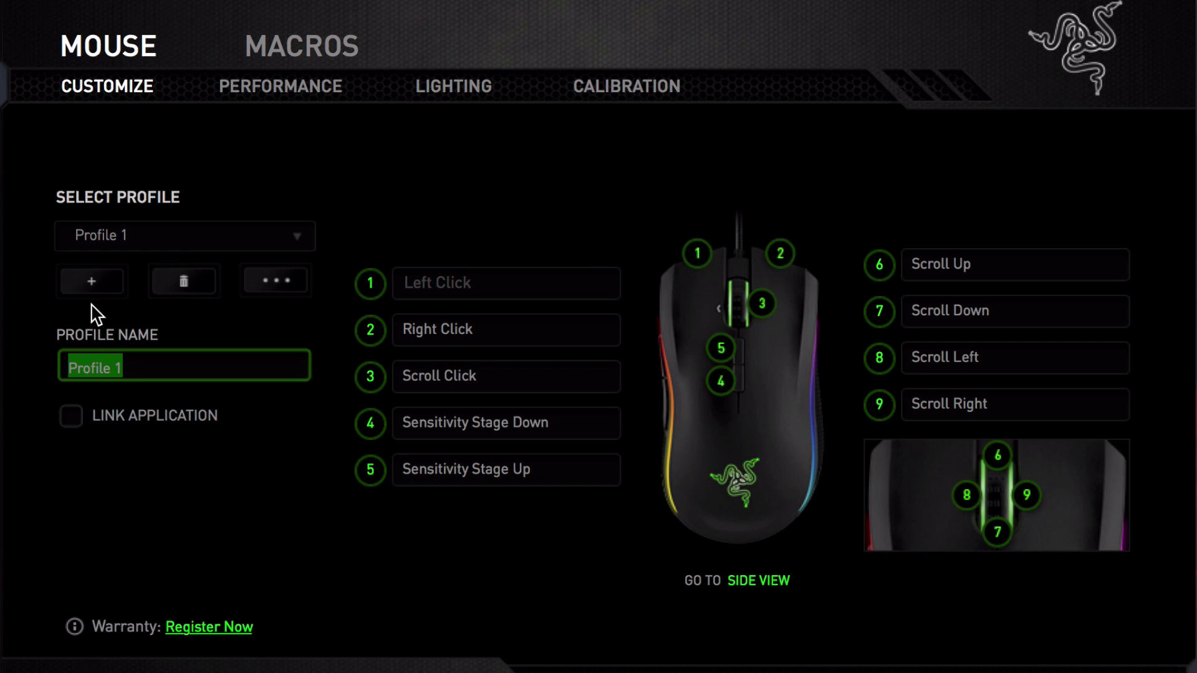
click(301, 243)
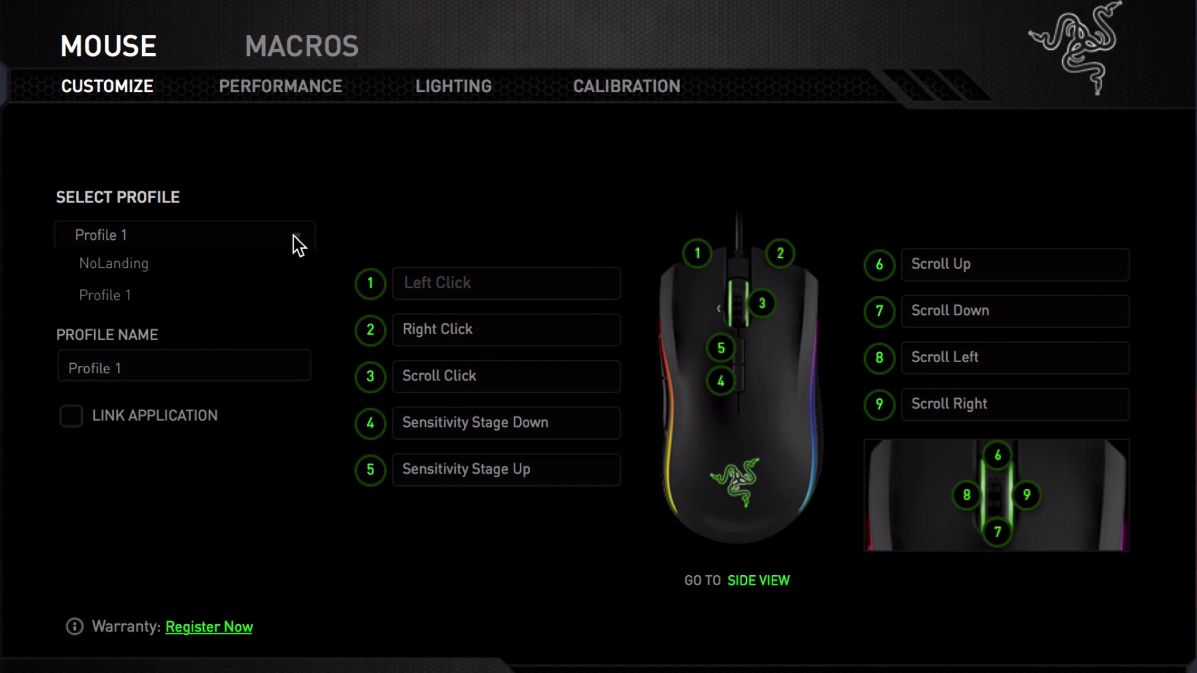
click(214, 264)
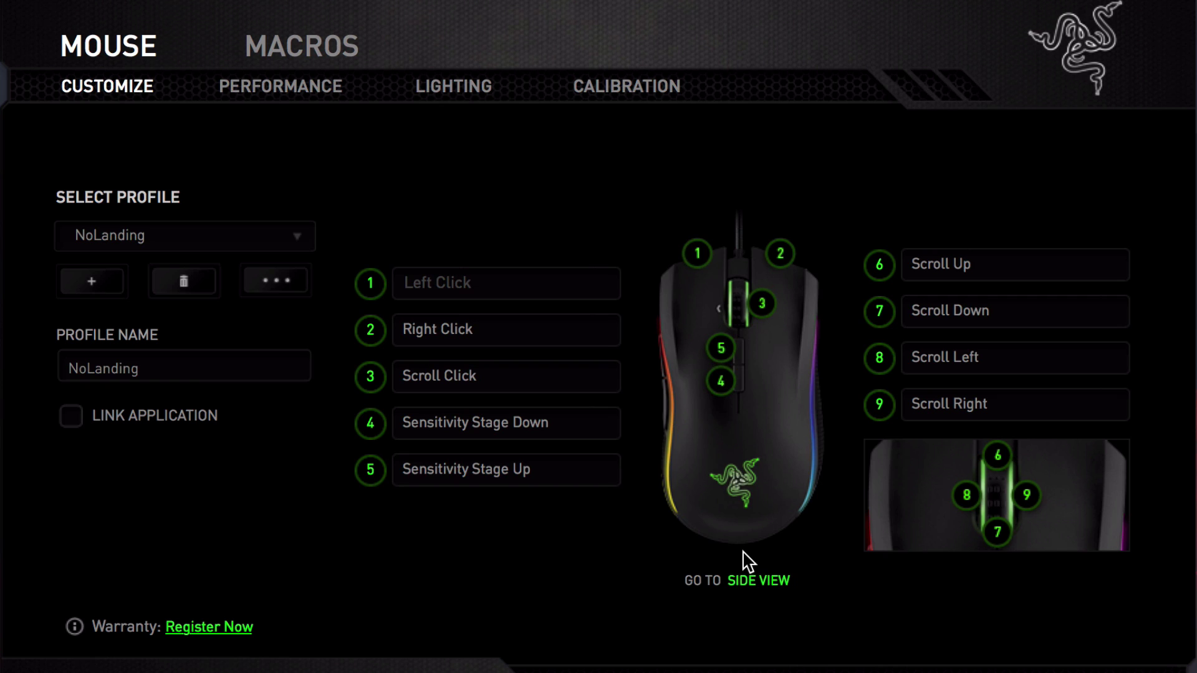
click(303, 238)
click(243, 297)
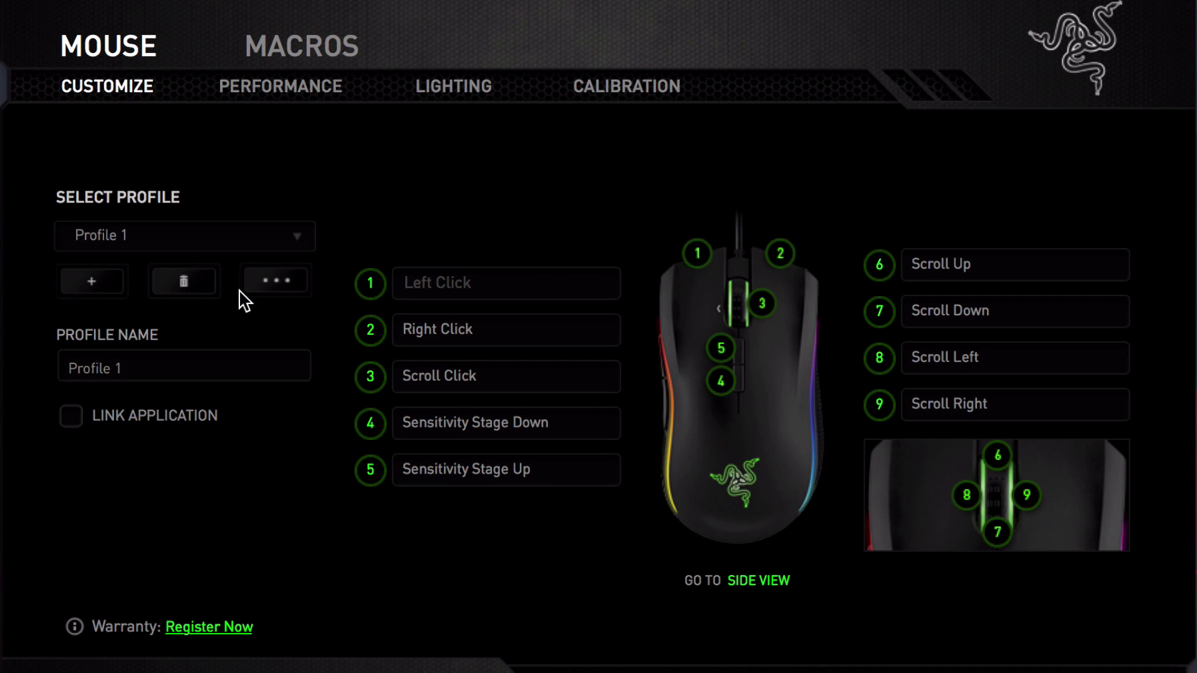
click(292, 237)
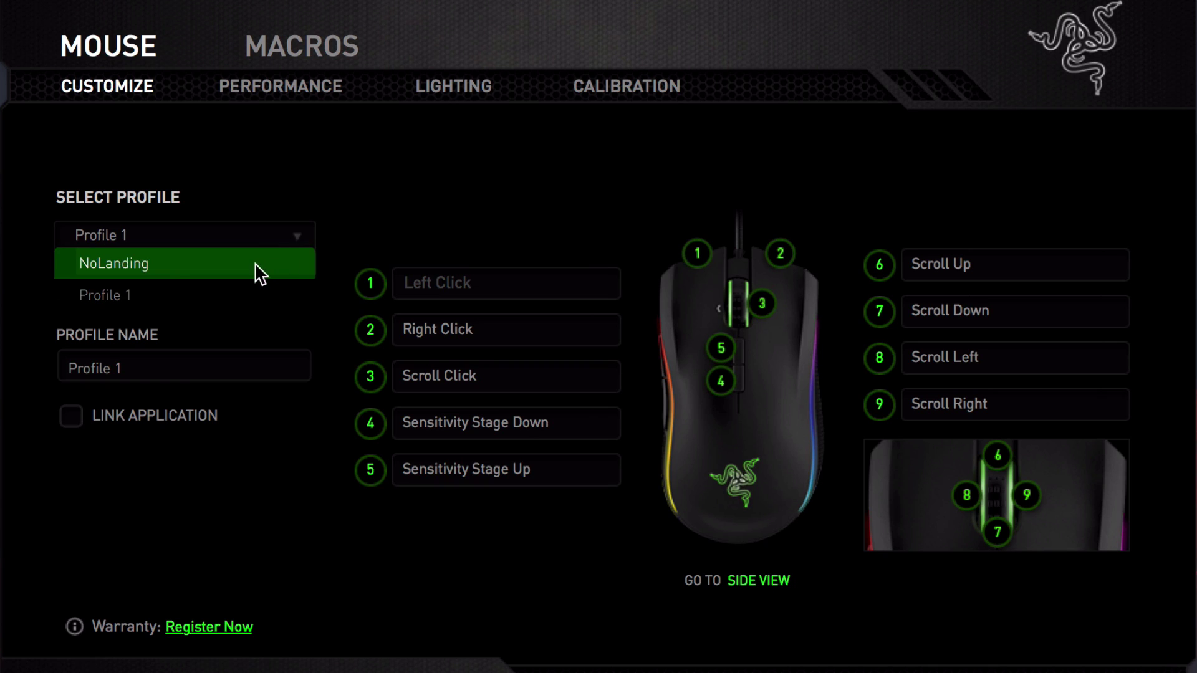
click(258, 273)
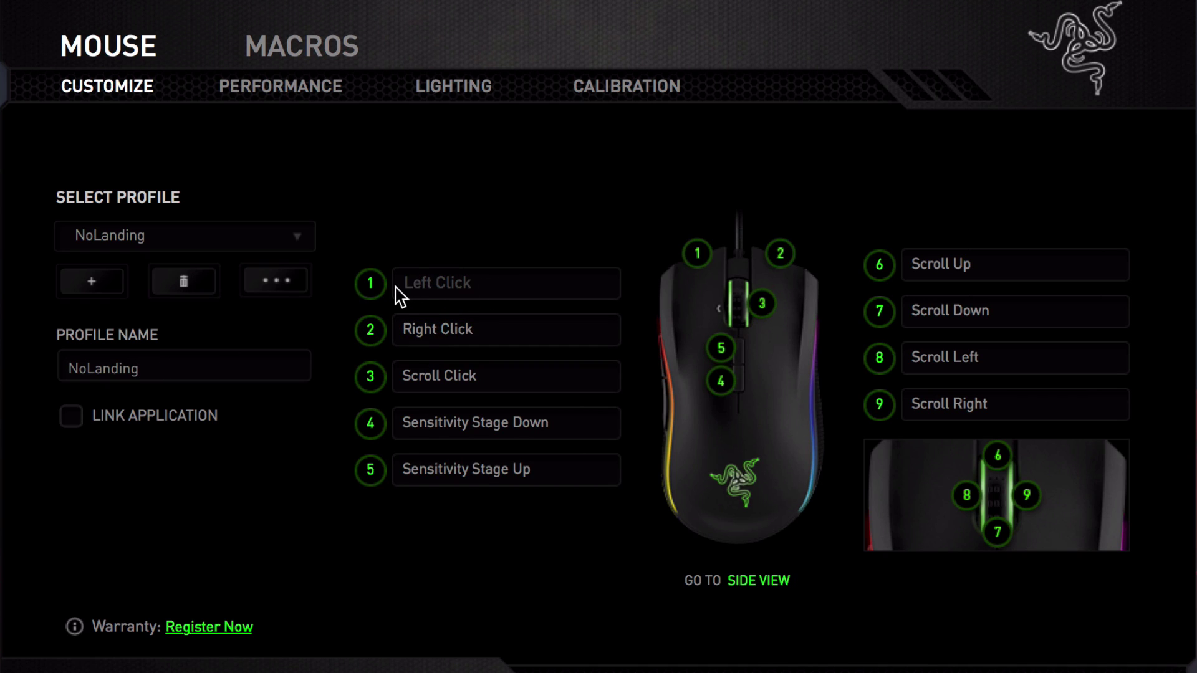
click(441, 337)
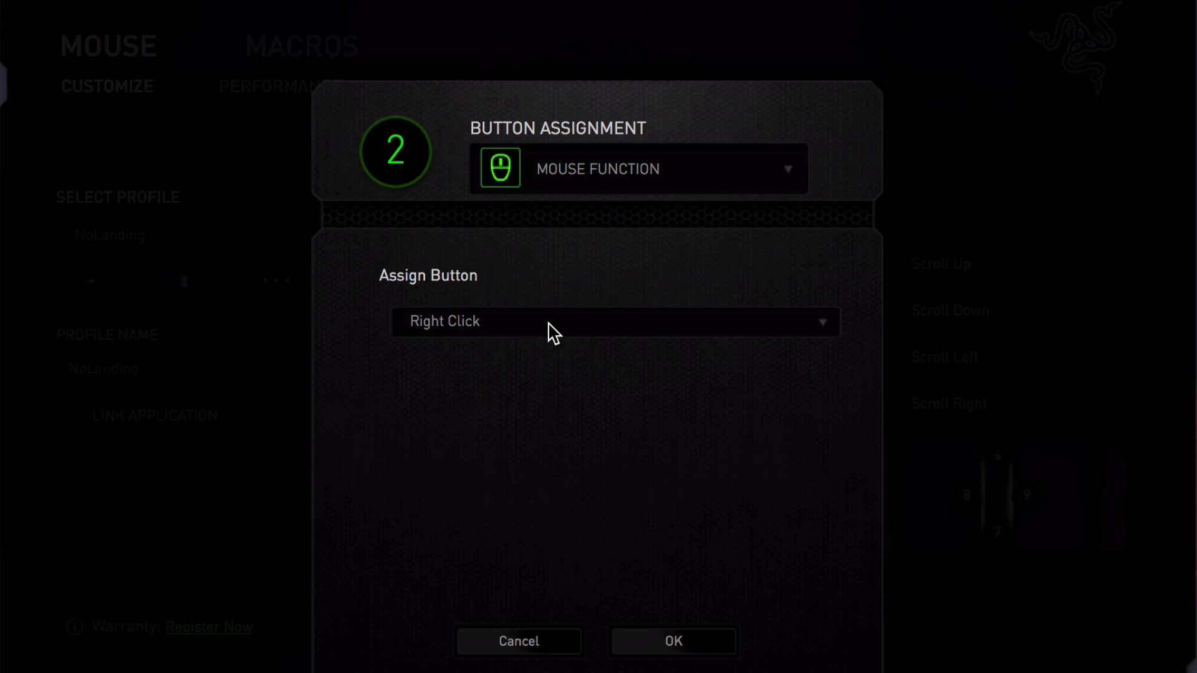
click(830, 325)
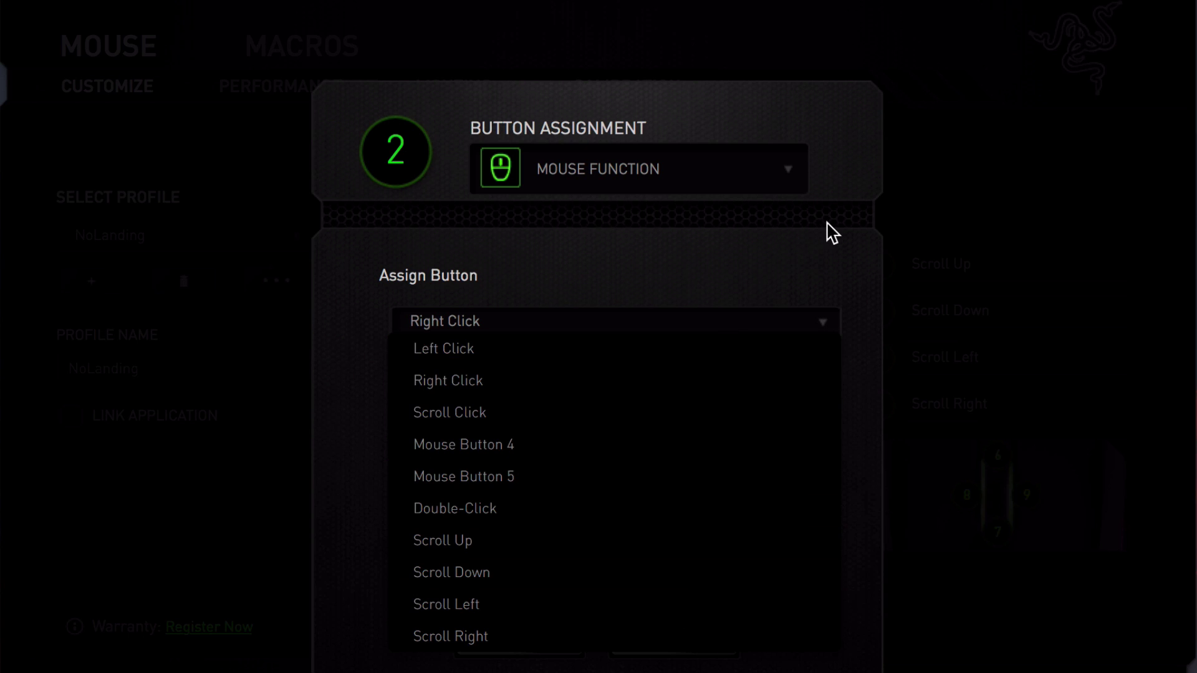
click(854, 251)
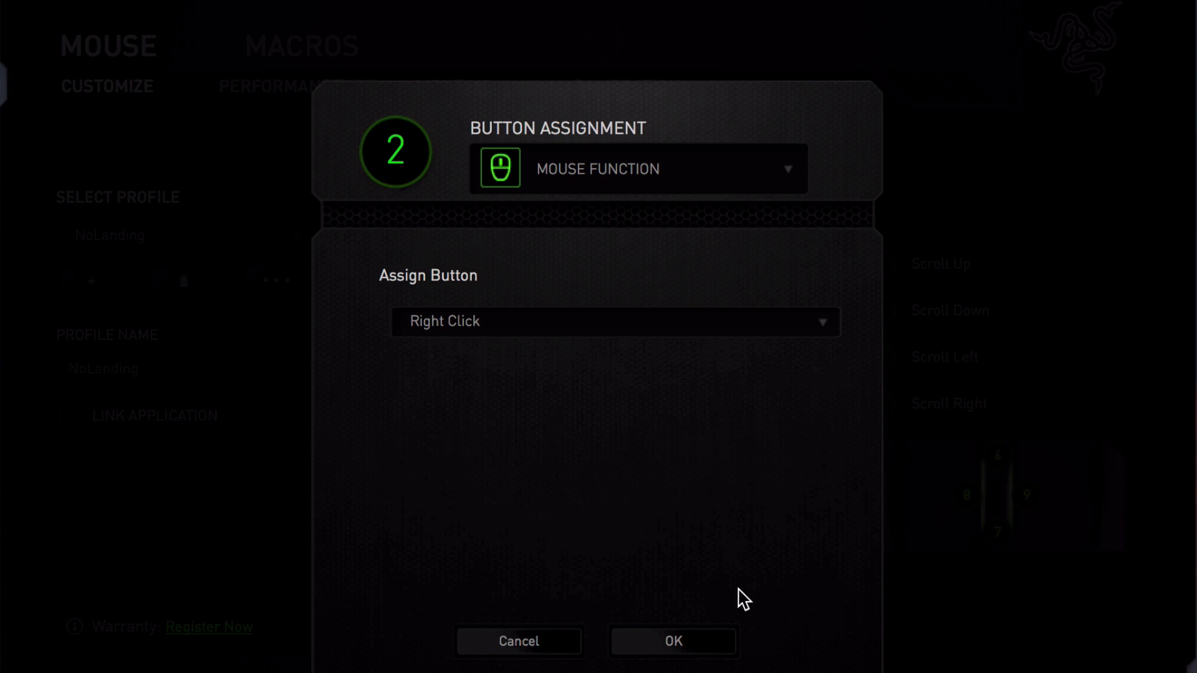
click(497, 643)
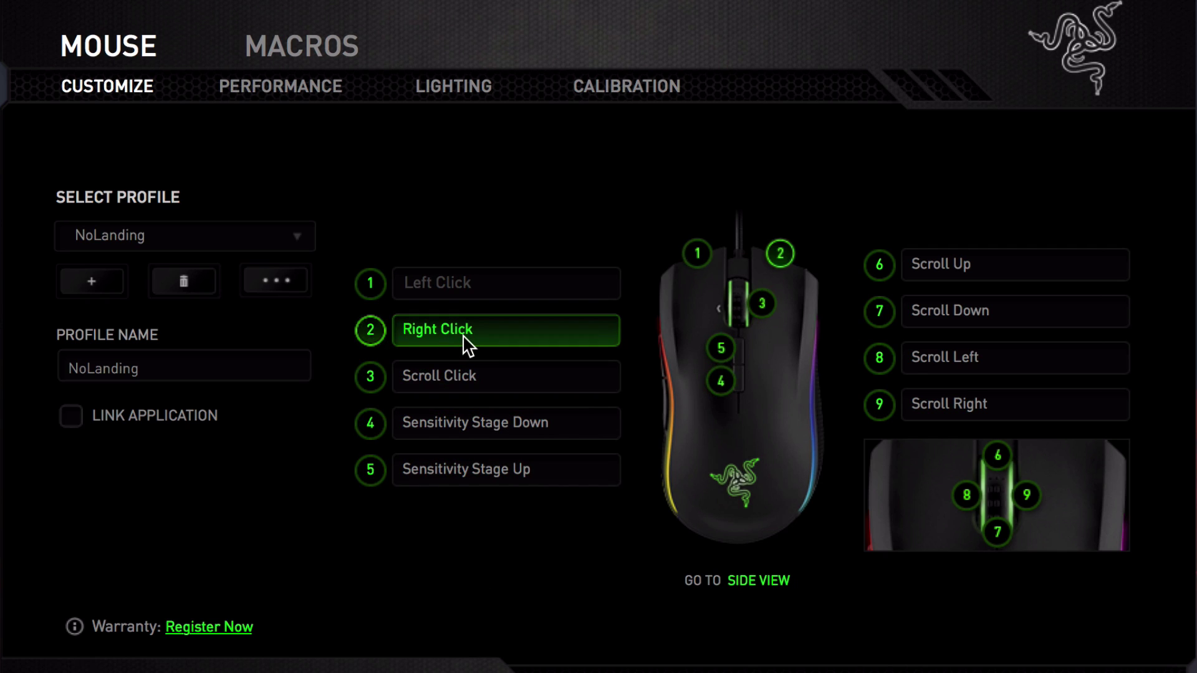
click(464, 393)
click(824, 323)
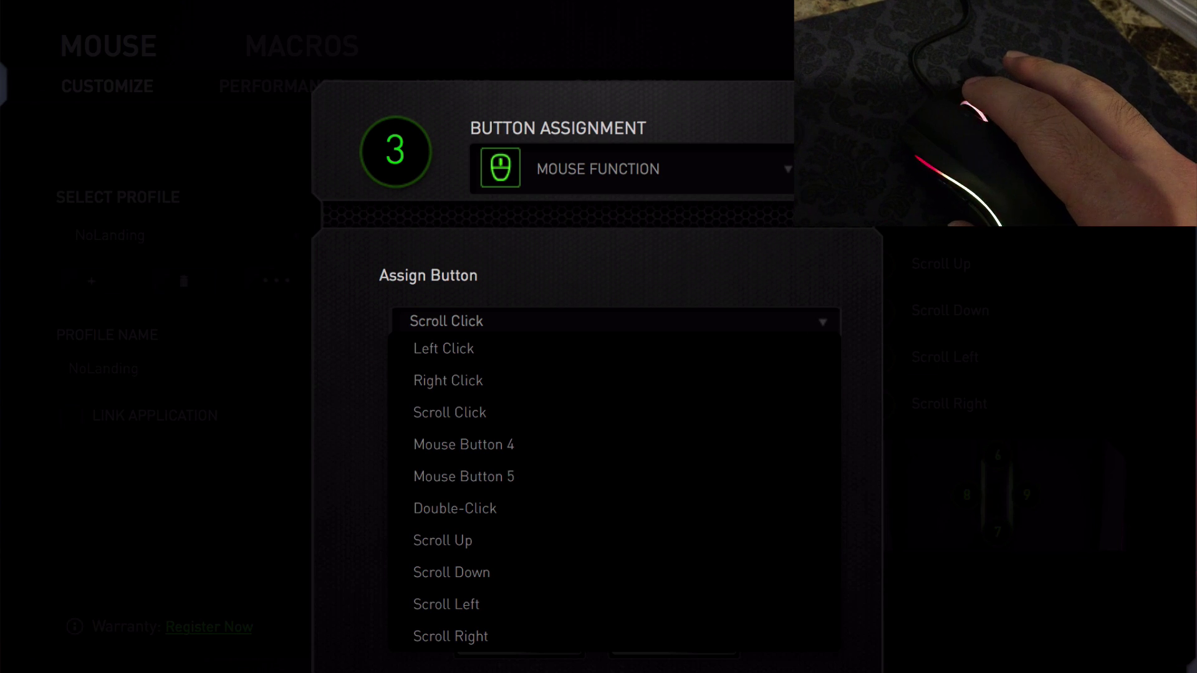
click(450, 412)
click(514, 651)
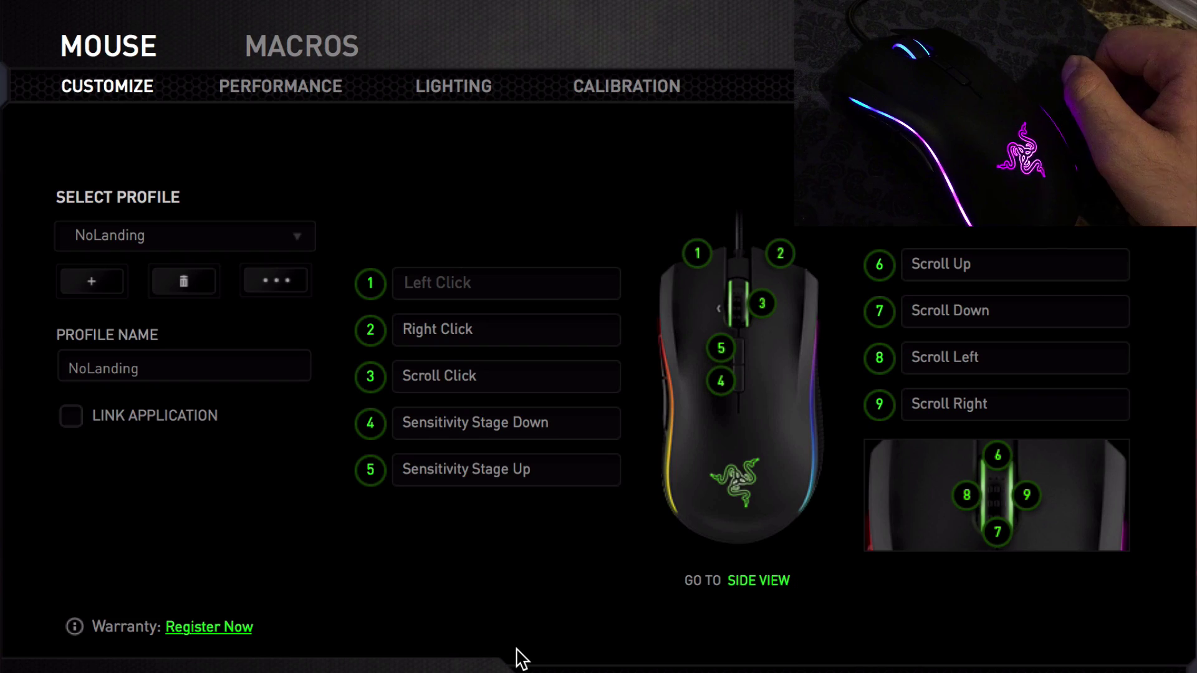
Step: Look at the side-view buttons and Performance settings, then show NoLanding's Lighting page
click(769, 583)
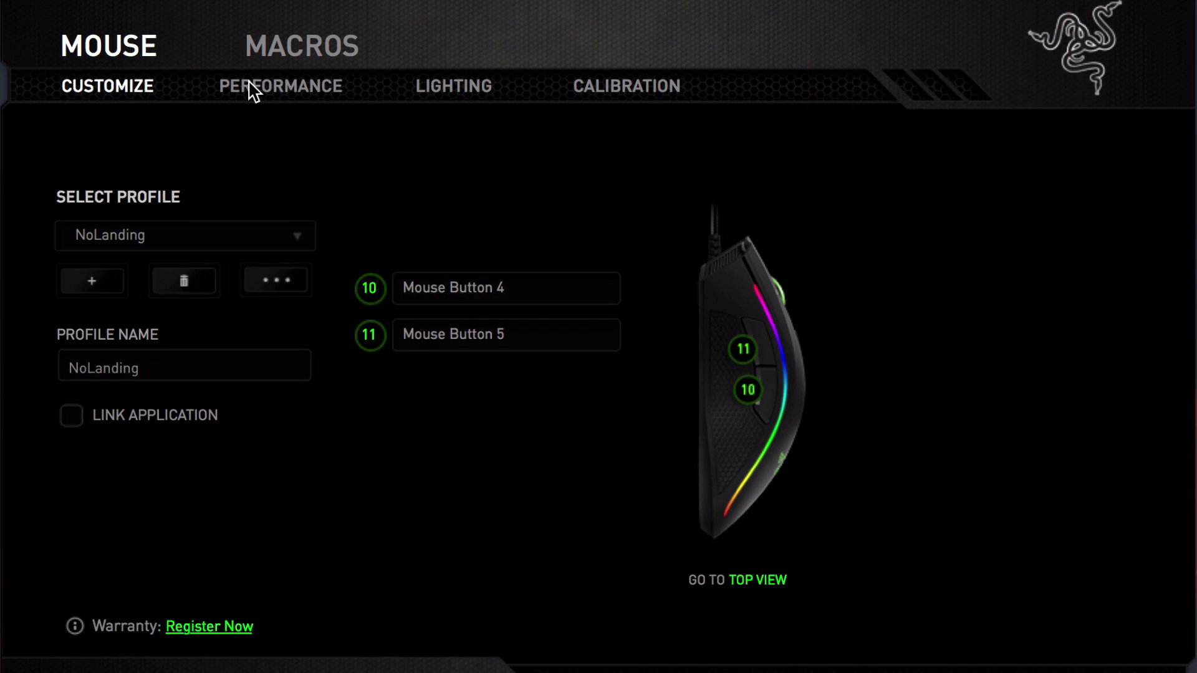
click(253, 91)
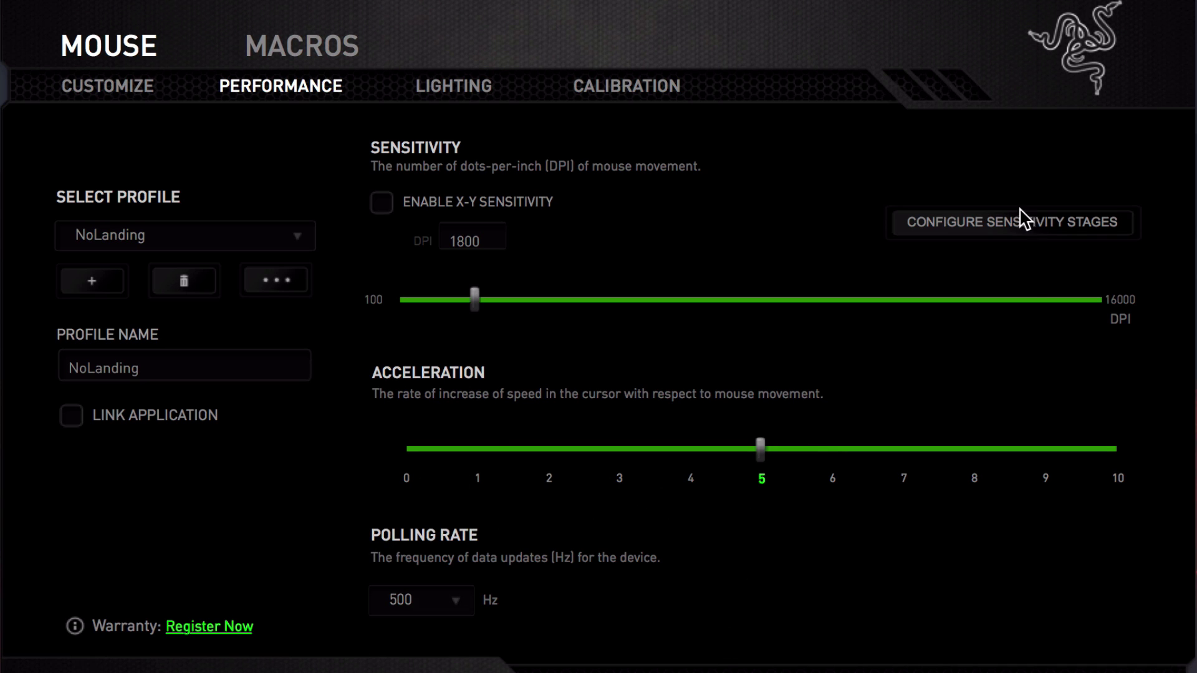
click(481, 93)
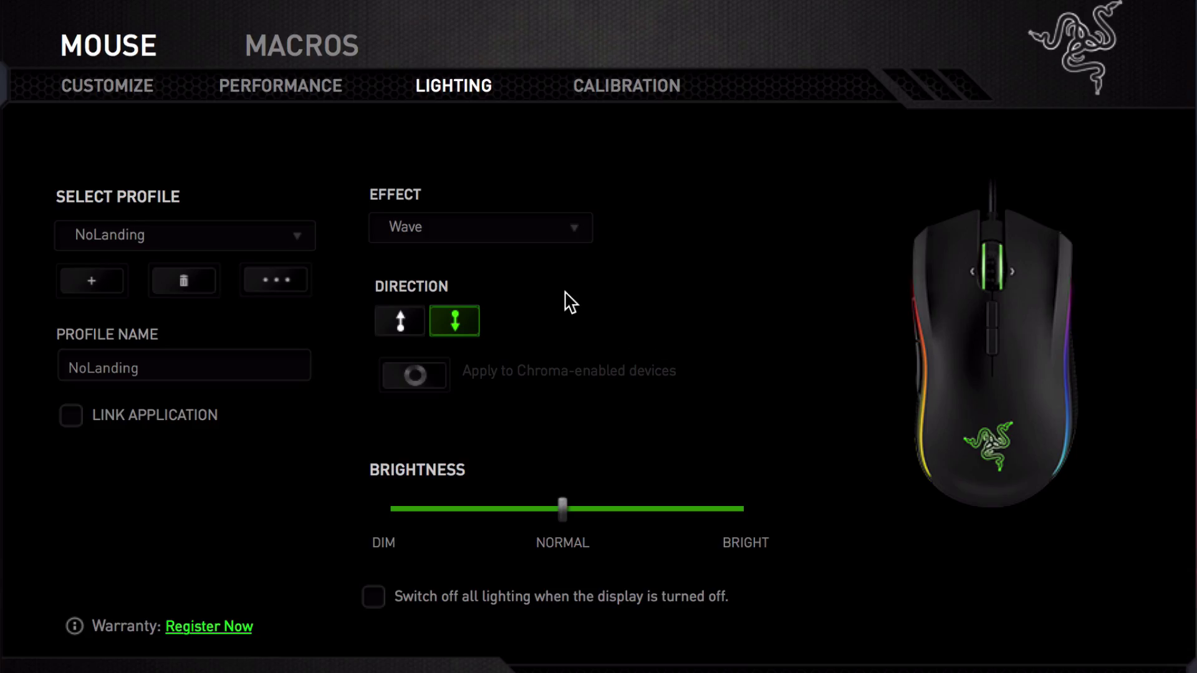
click(576, 232)
click(540, 263)
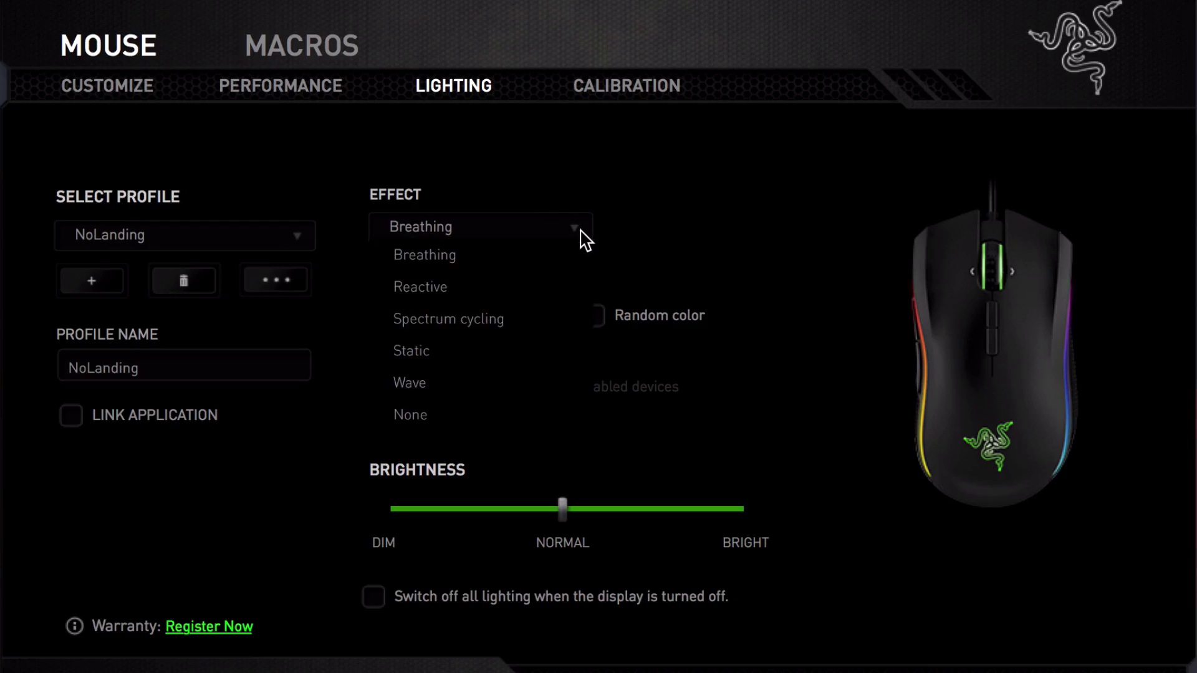
click(542, 278)
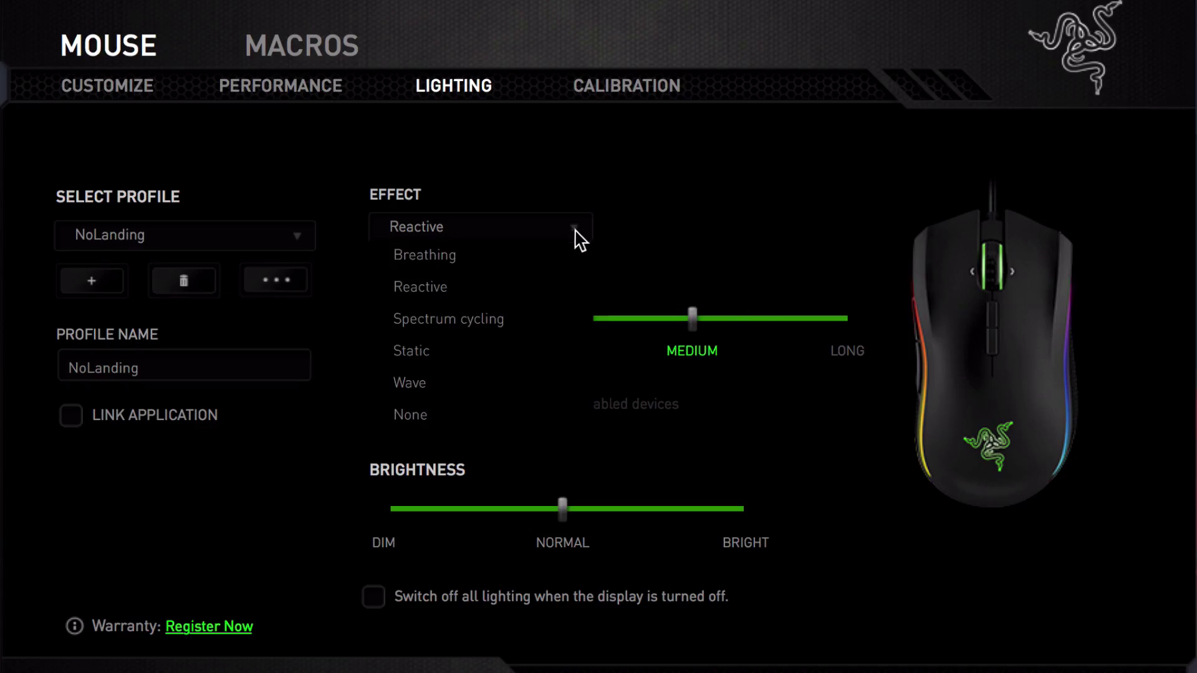
click(524, 320)
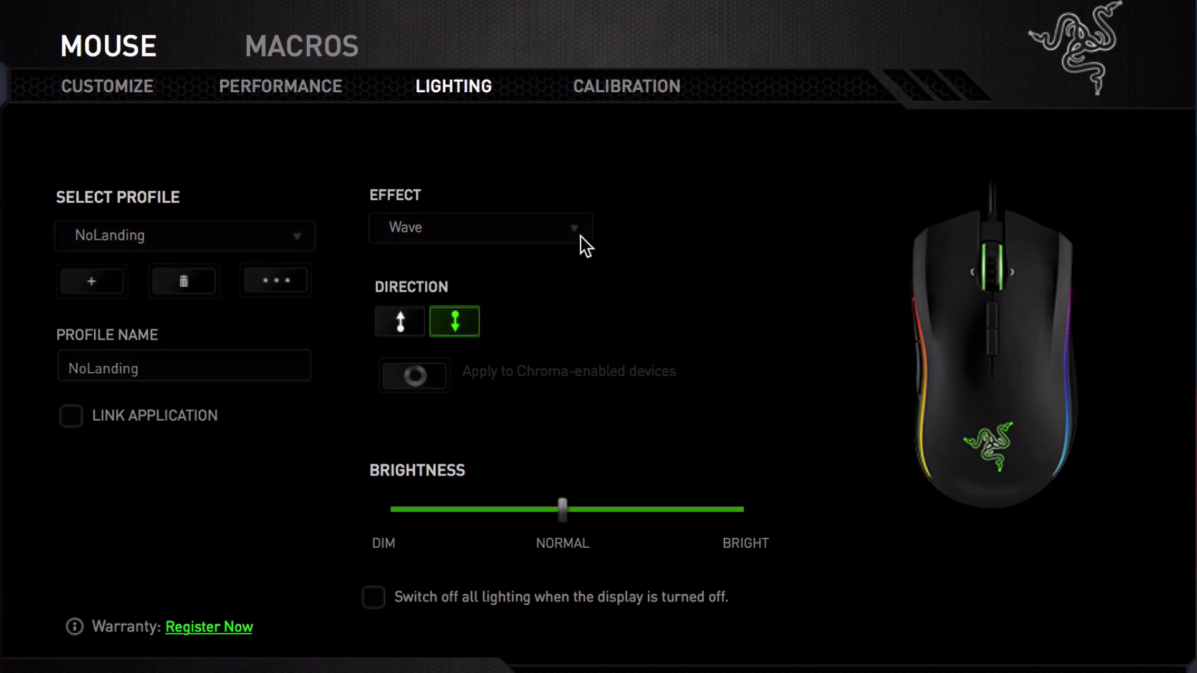
Step: Change the lighting effect from Wave to None, then to Static, and bring up its colour picker
click(580, 244)
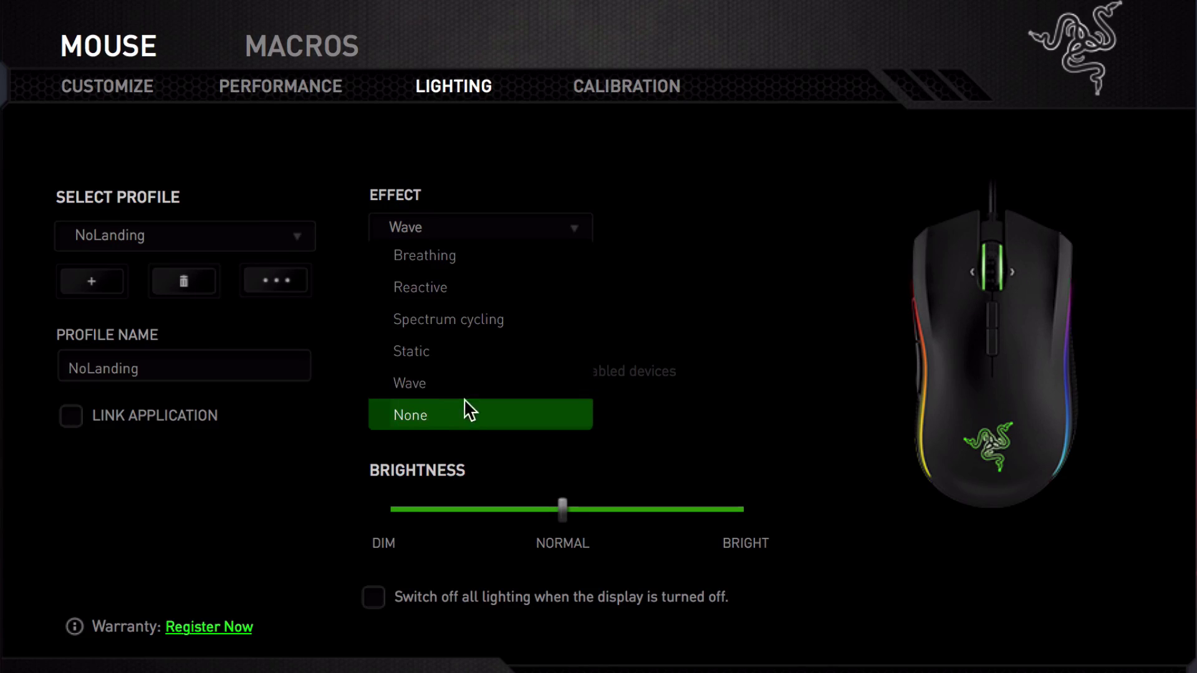
click(462, 430)
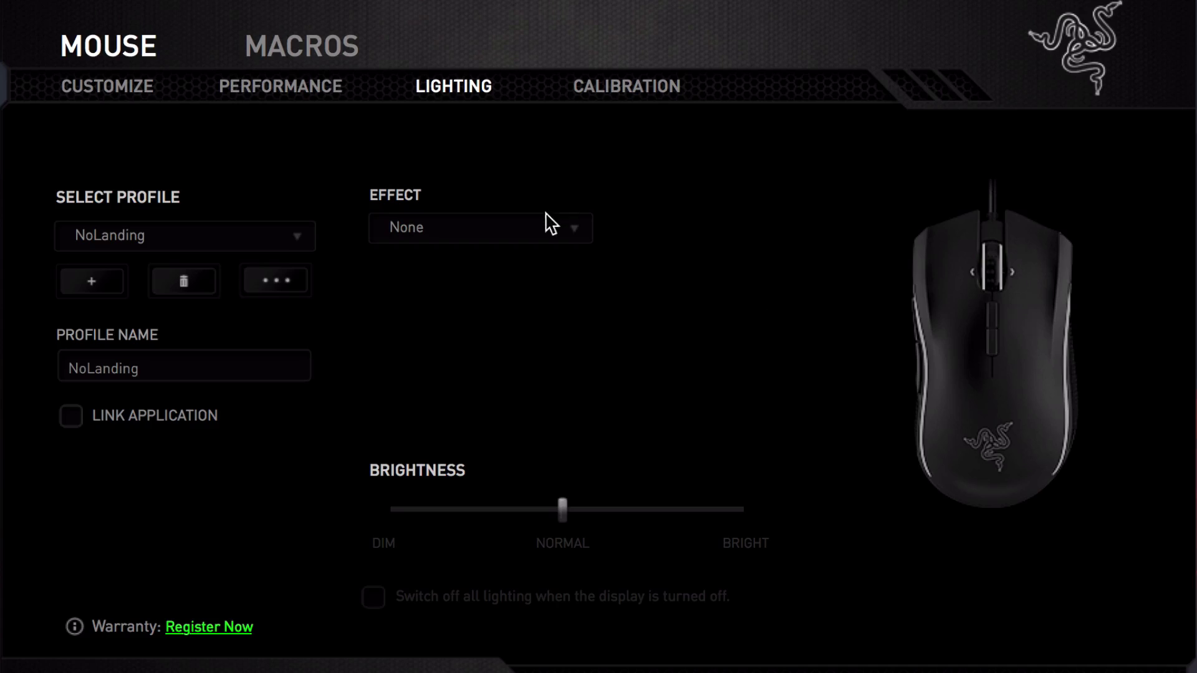
click(570, 230)
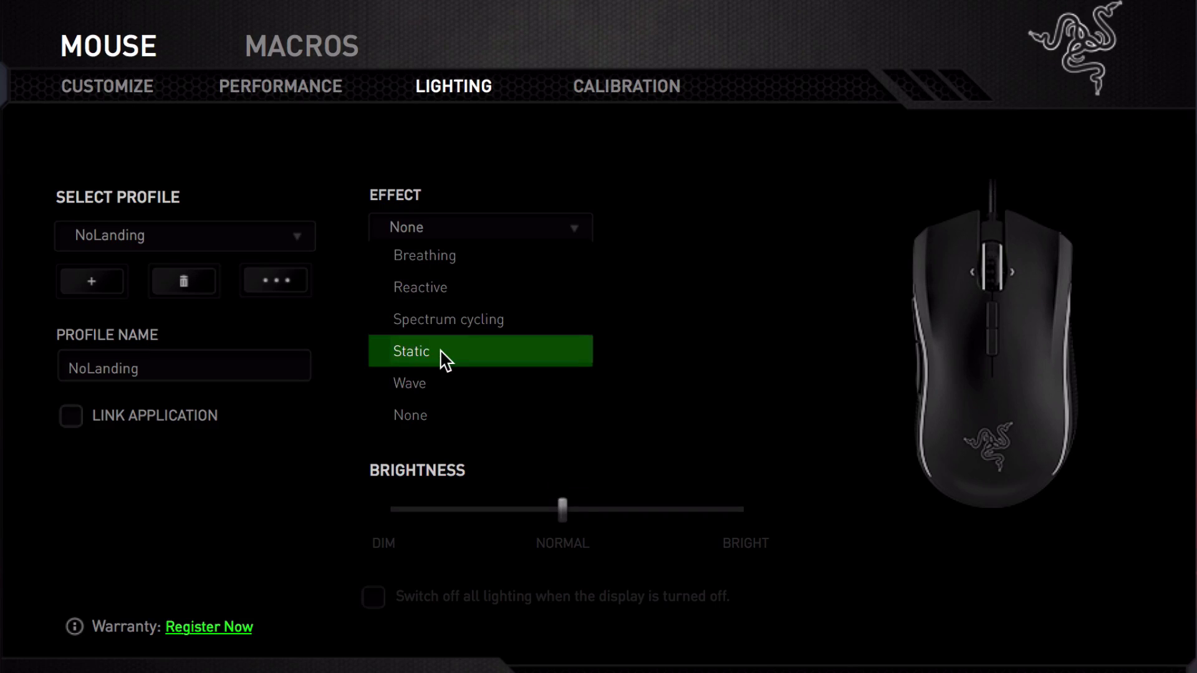
click(444, 355)
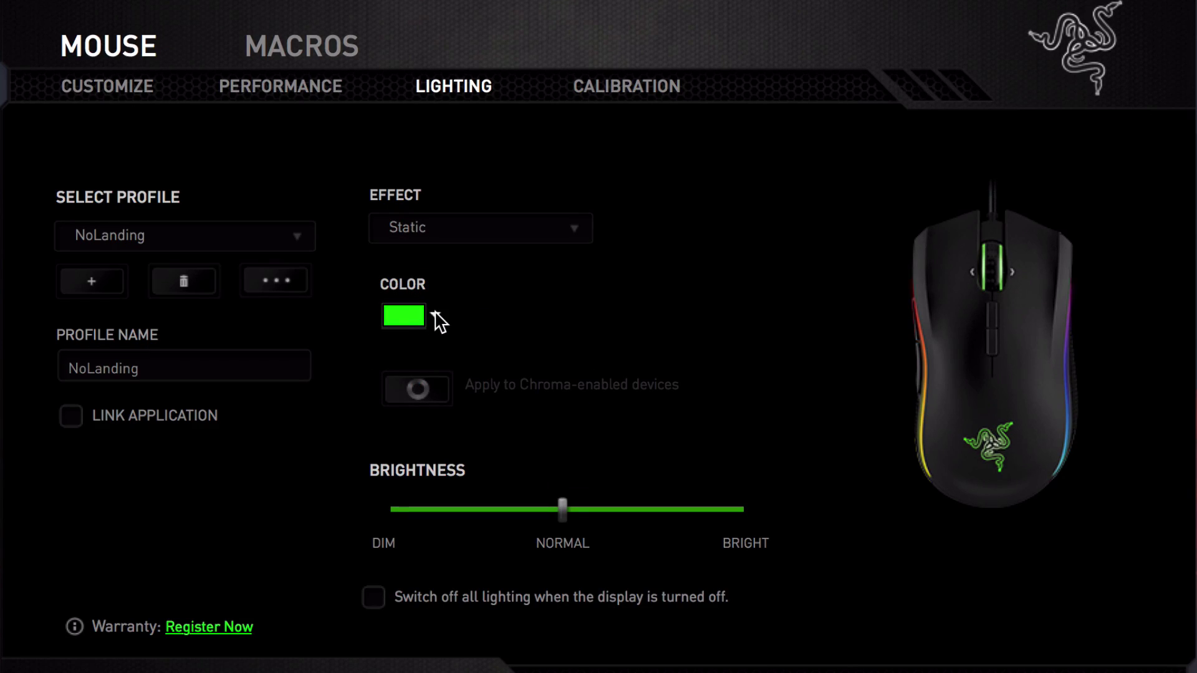
click(437, 316)
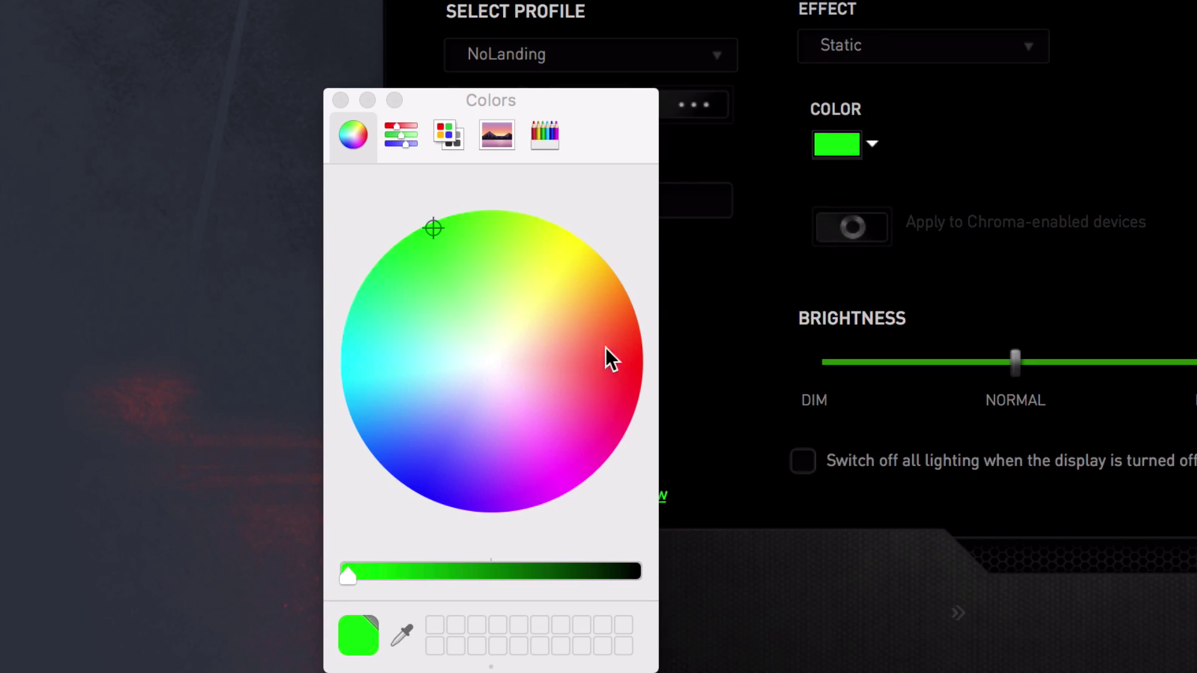
Step: Pick magenta on the colour wheel, darken it to a deep purple, and close the Colors panel
click(595, 456)
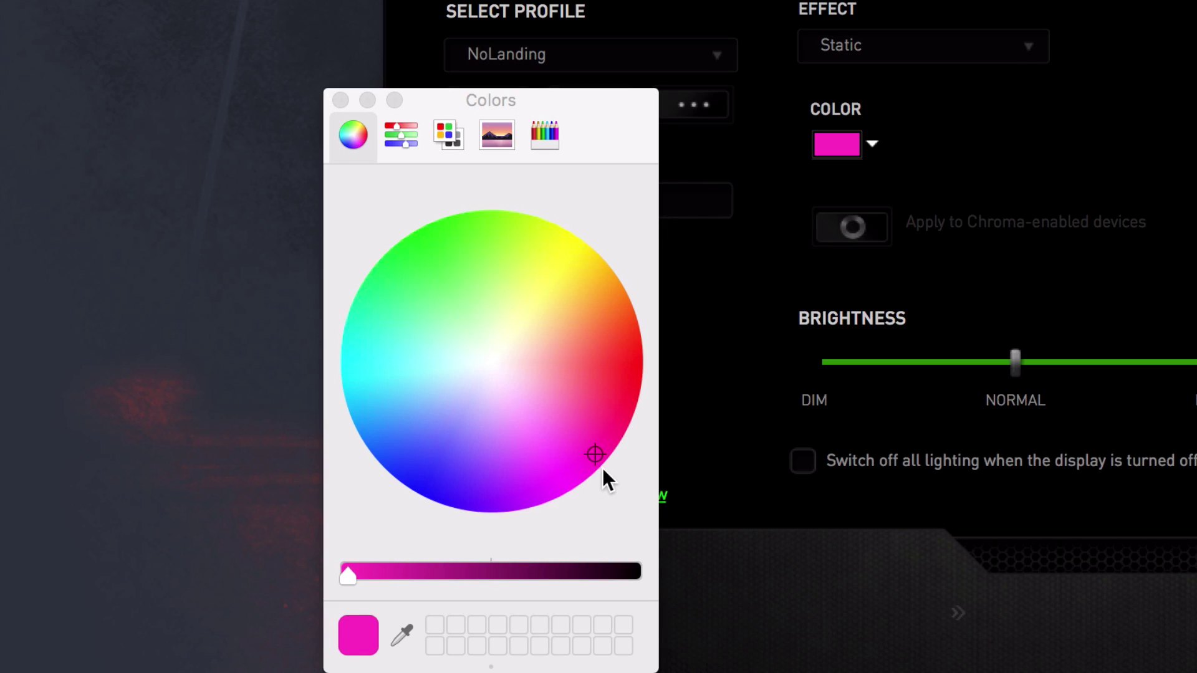
click(495, 574)
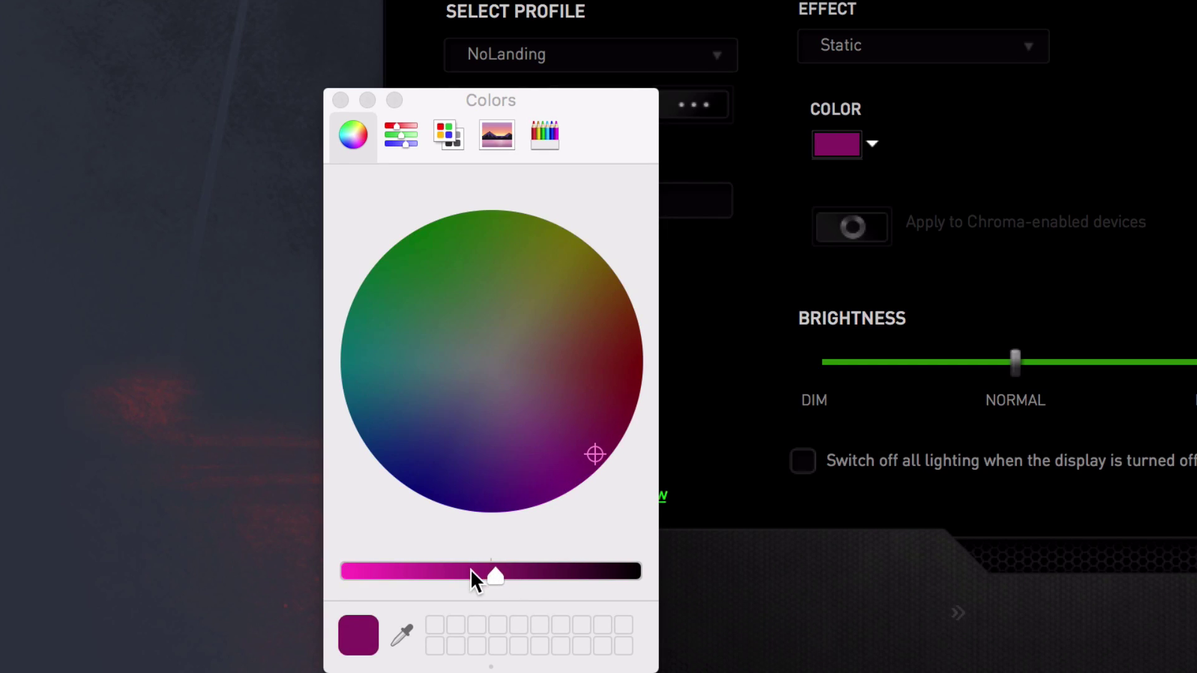
click(470, 571)
click(450, 573)
click(428, 573)
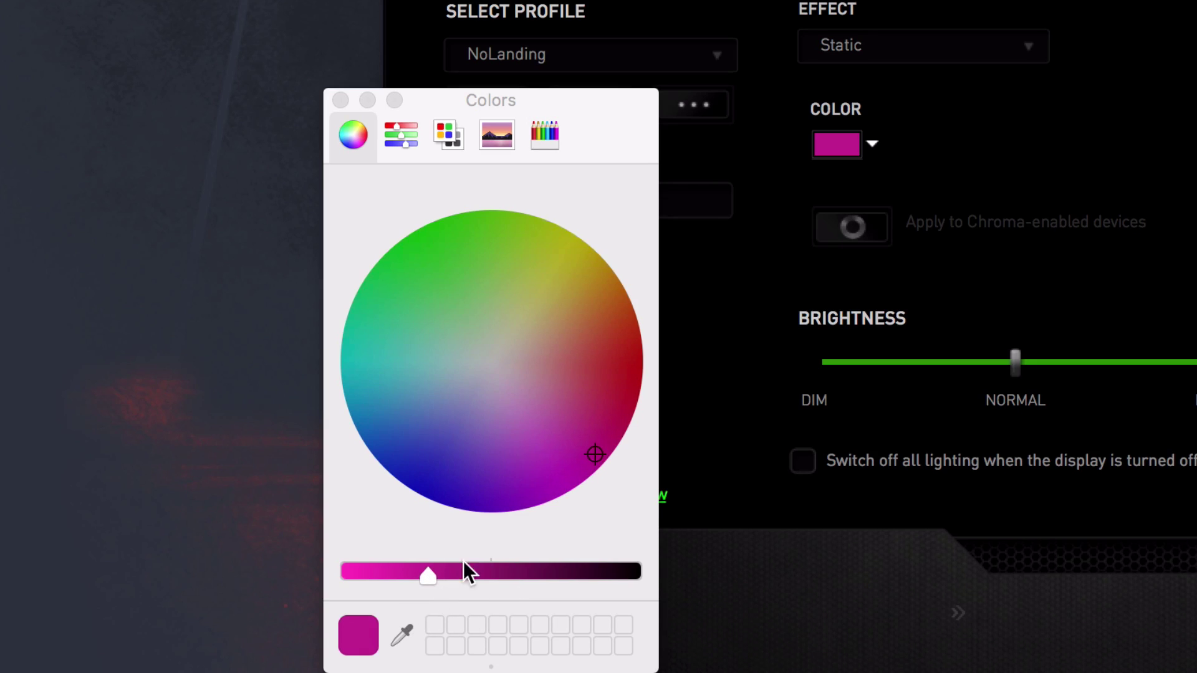
click(553, 574)
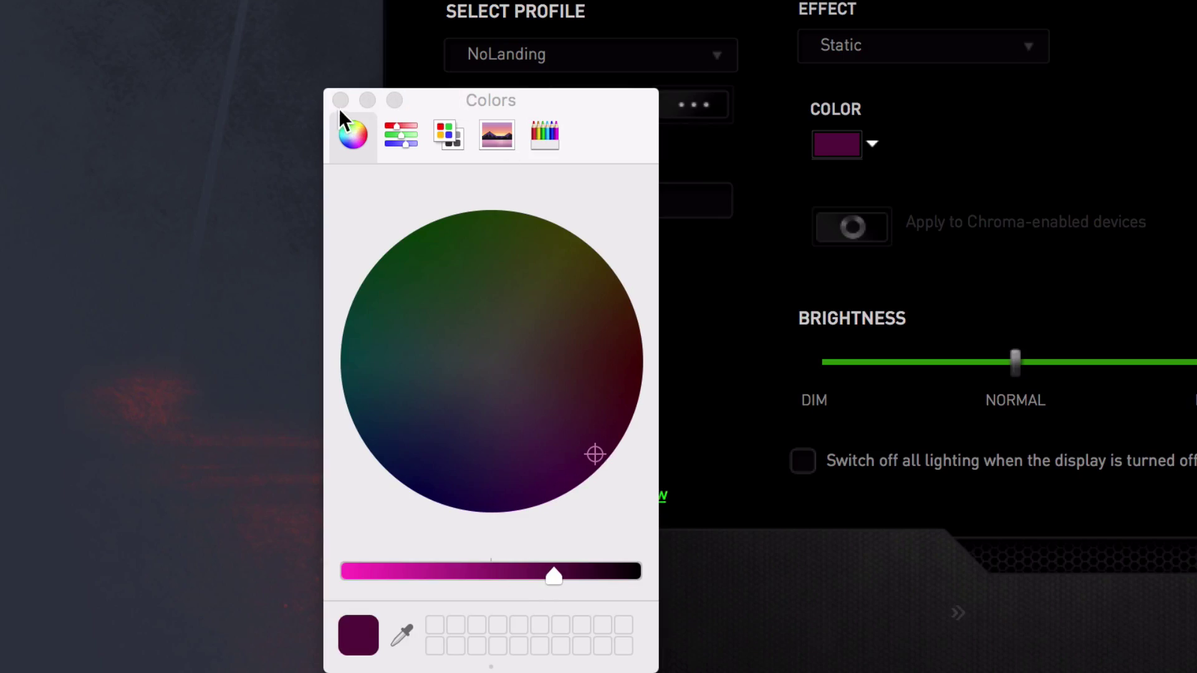
click(339, 101)
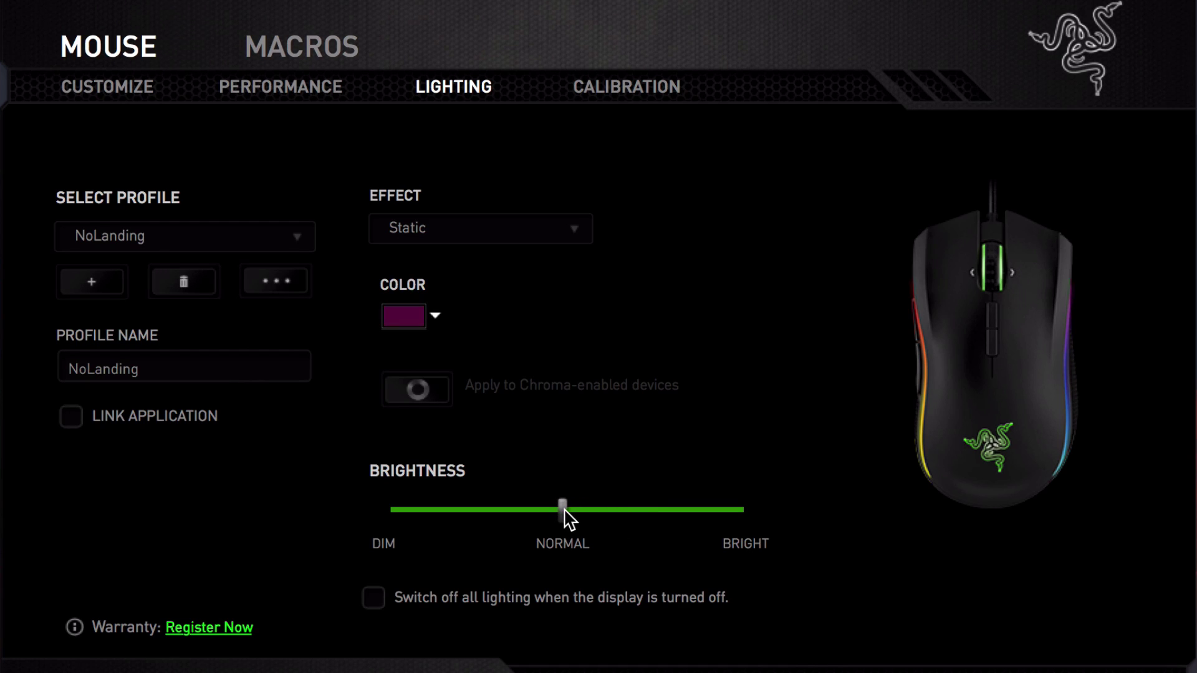
Step: Test brightness at Dim and Bright, then return the slider to about 71
drag(564, 510, 391, 529)
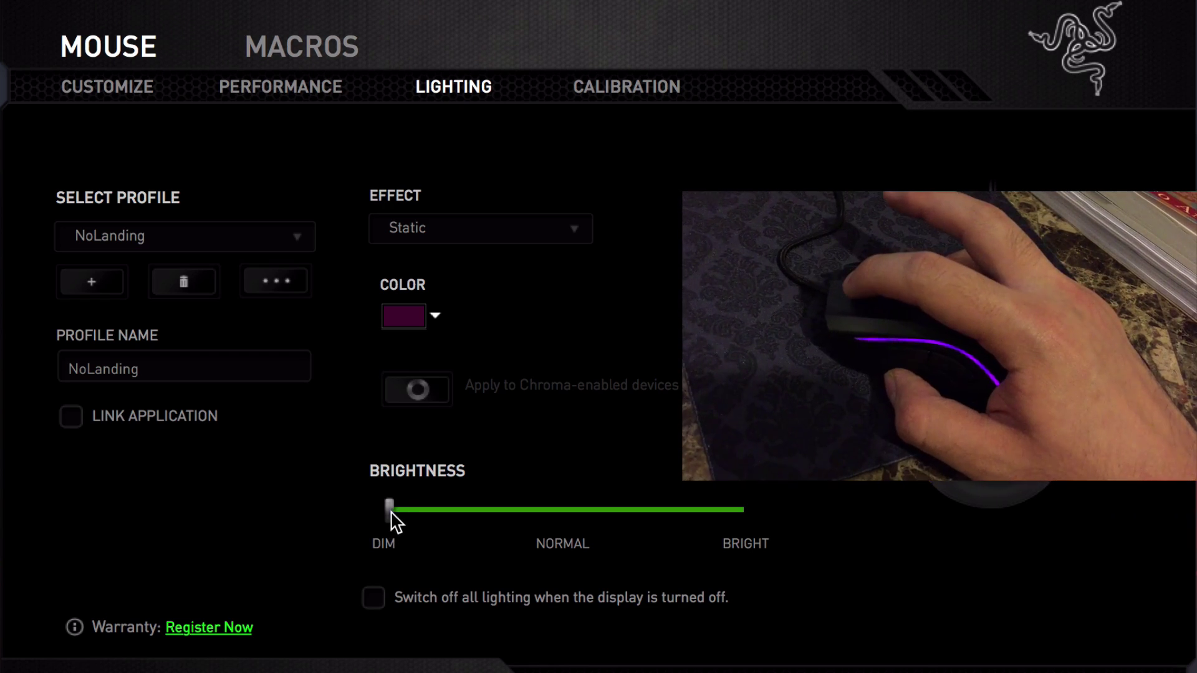
drag(387, 506, 758, 512)
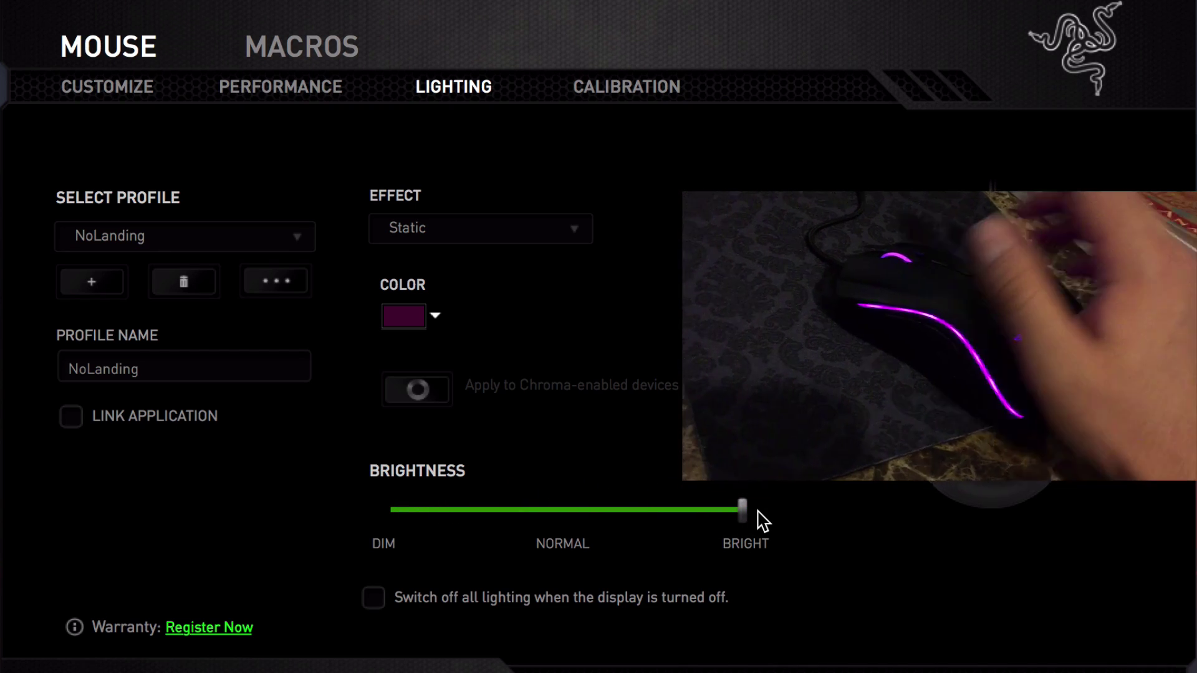
drag(743, 512, 561, 517)
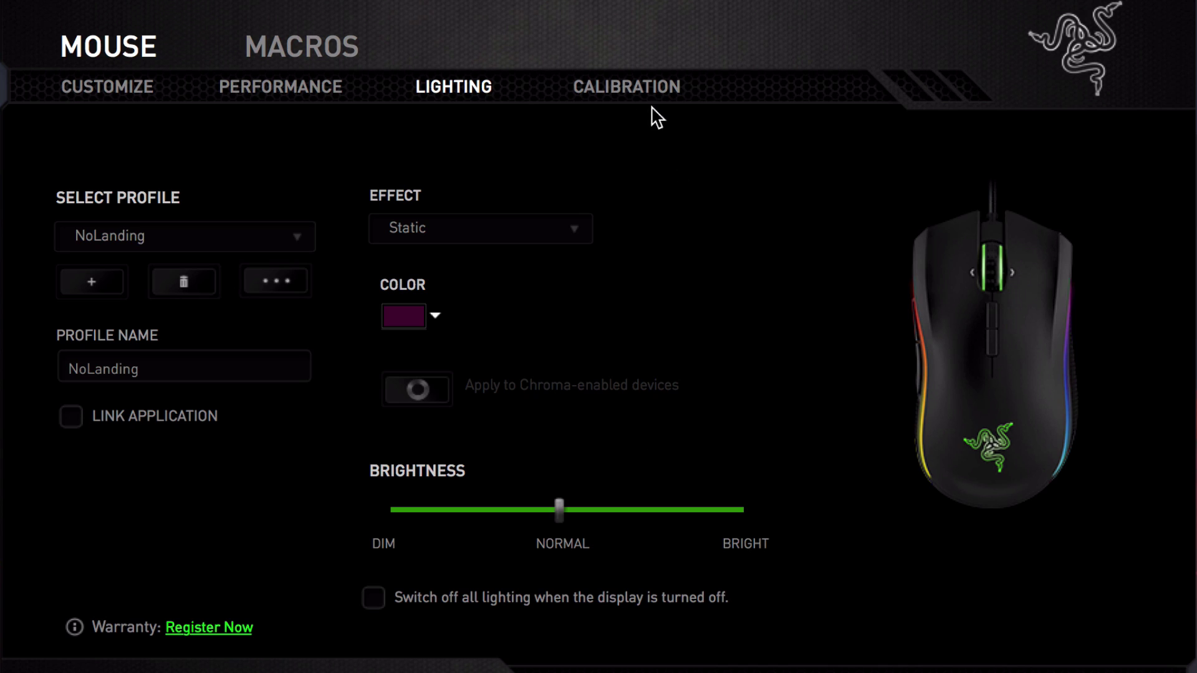
Step: Open the Calibration page showing surface calibration and the liftoff range
click(634, 88)
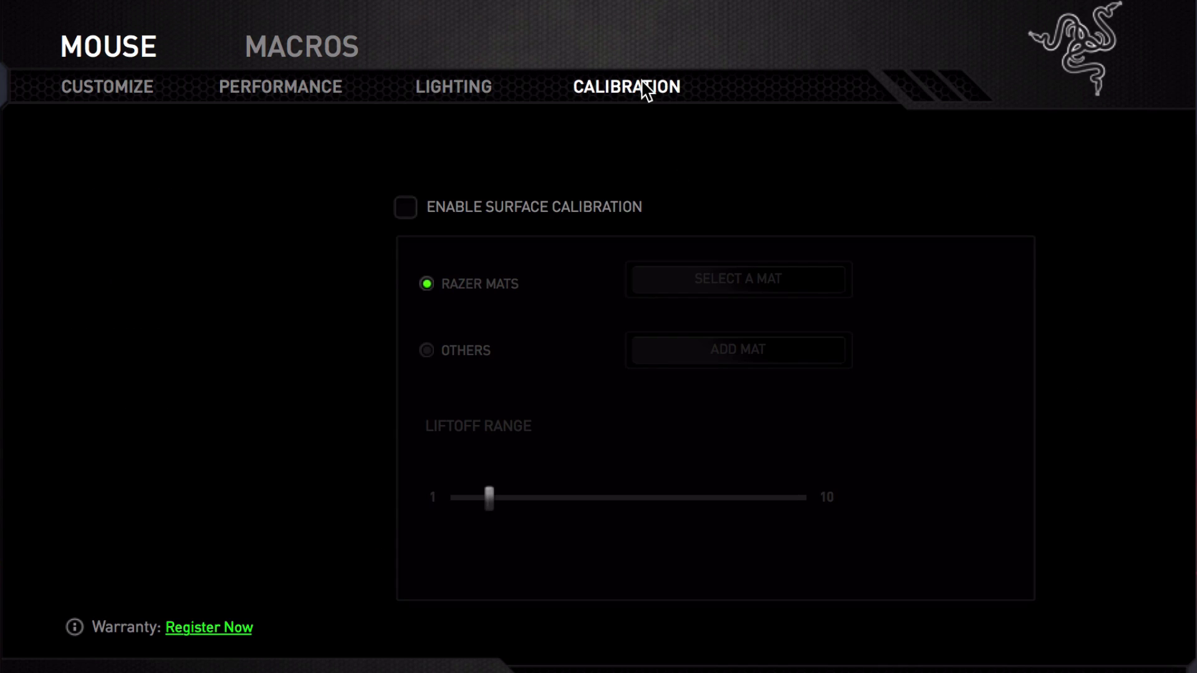